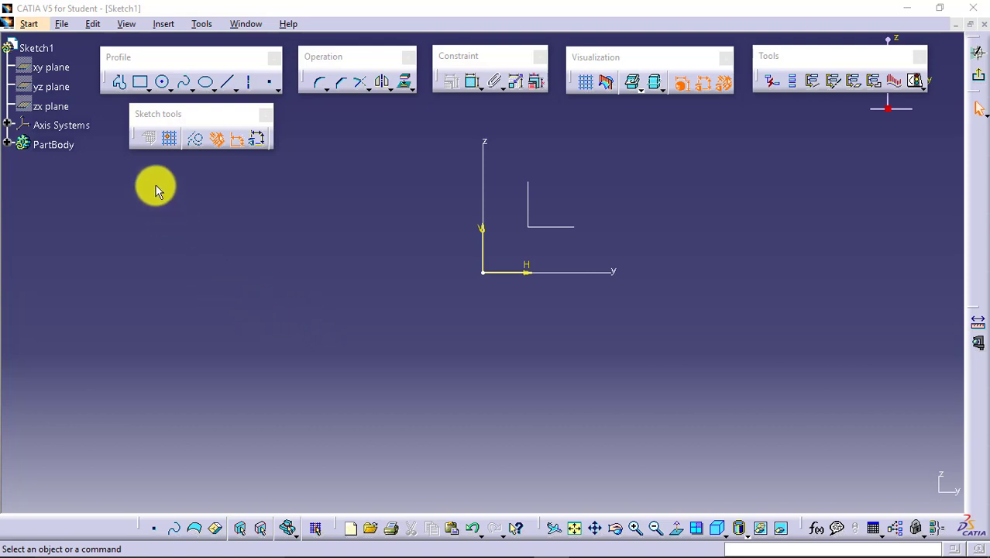
Start a profile with three straight lines from the left, then a tangent arc ending below the origin.
click(120, 83)
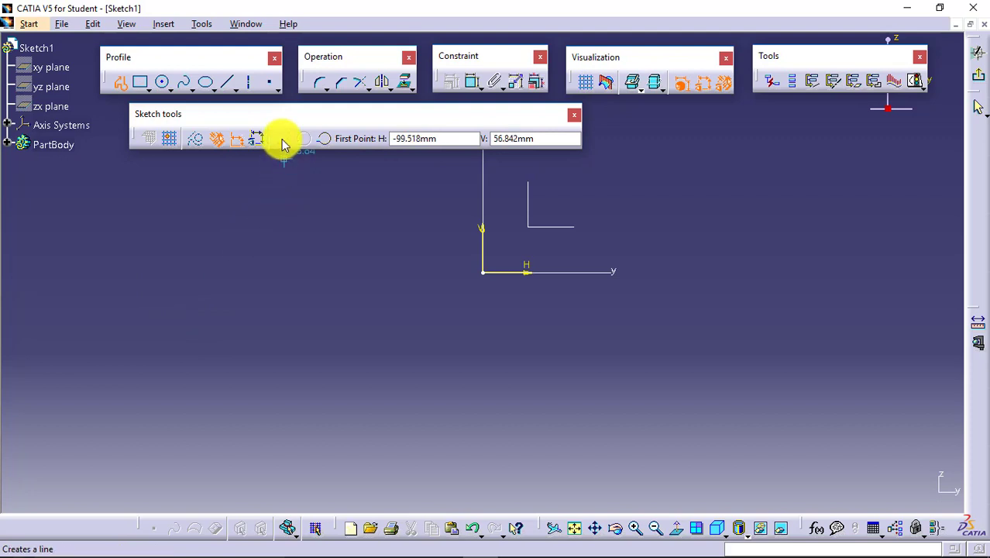
click(189, 269)
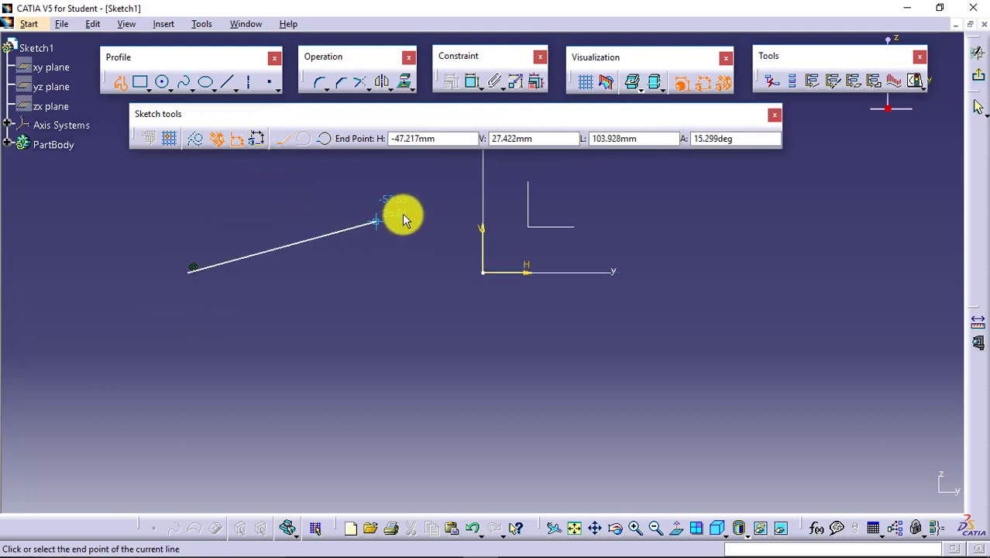
click(406, 213)
click(576, 227)
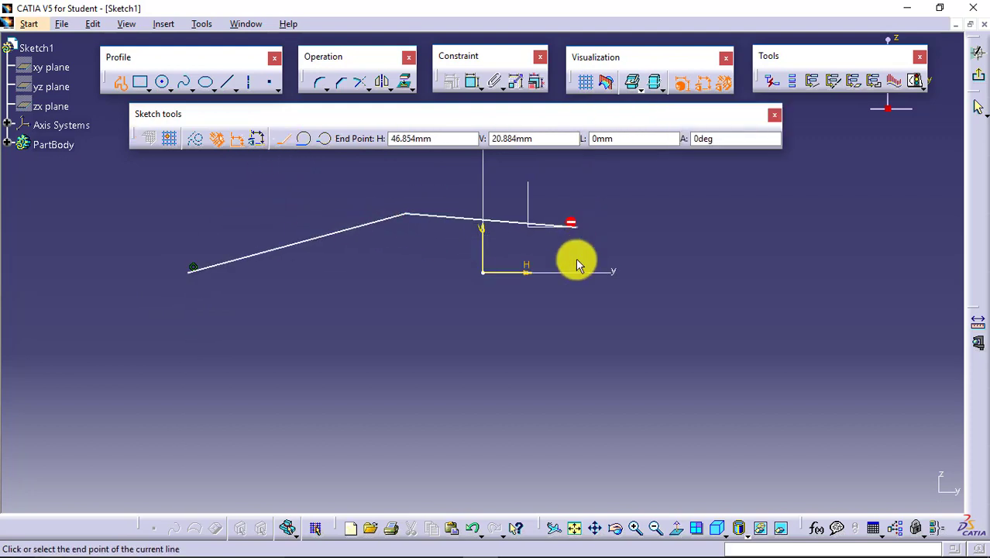
click(584, 290)
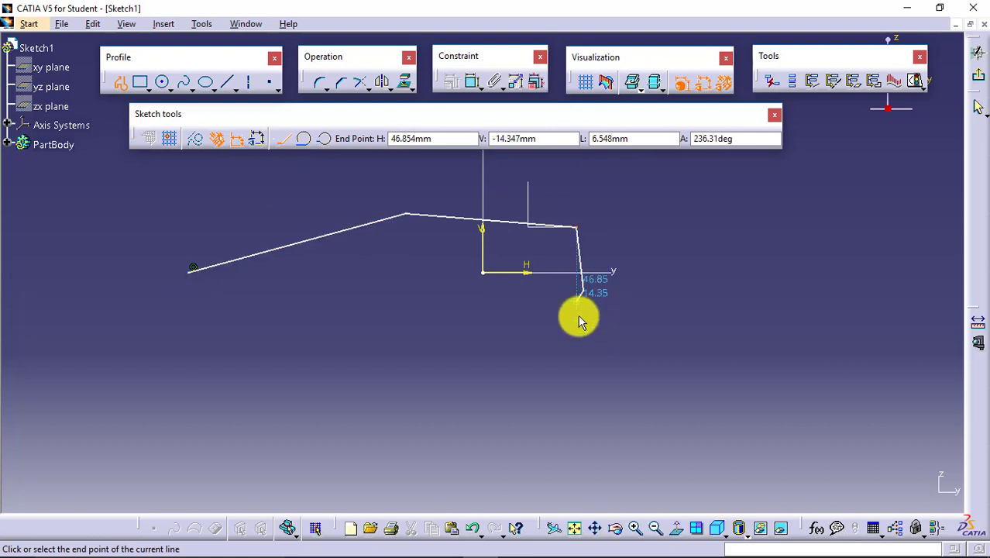
click(305, 142)
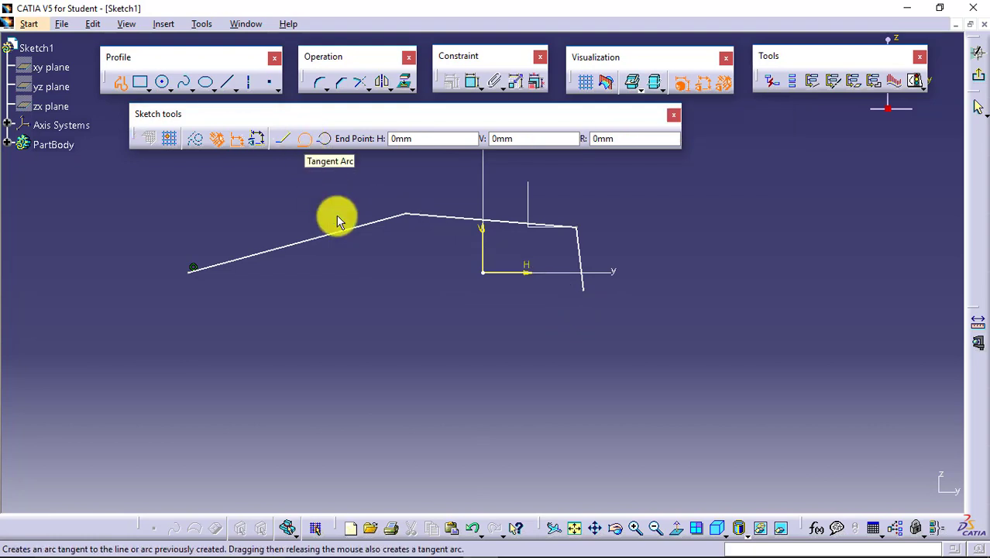
click(515, 351)
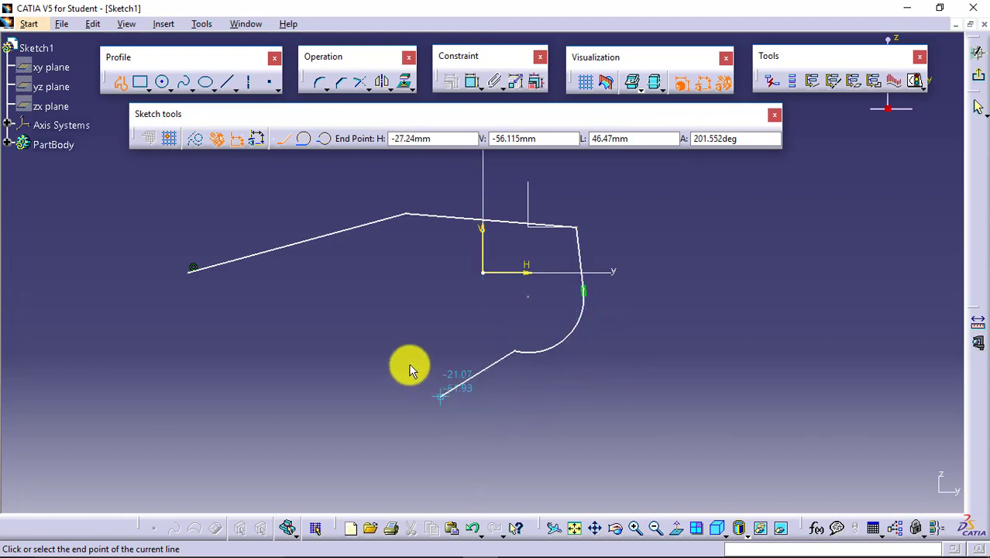
Continue with a three-point arc and five lines to the lower left, leaving the profile open.
click(324, 144)
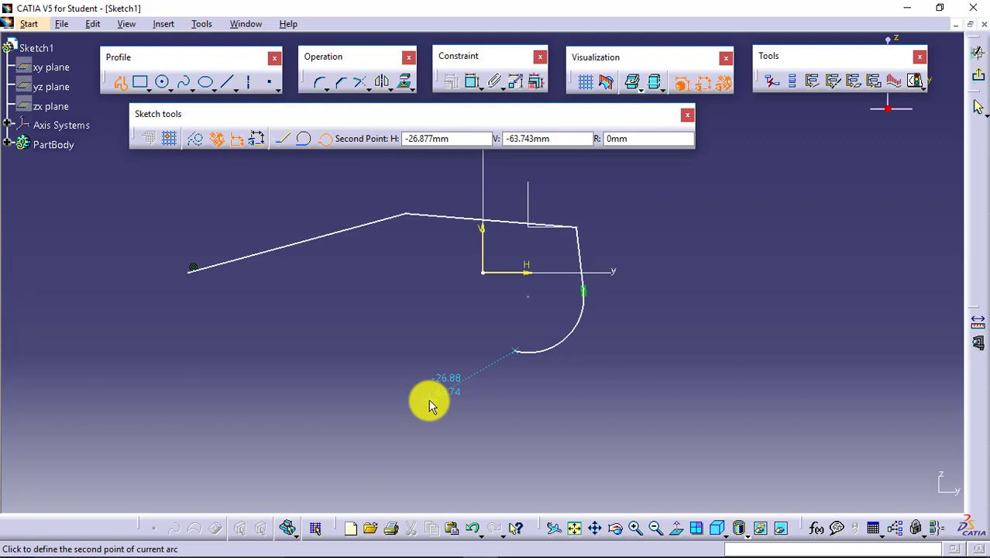
click(446, 369)
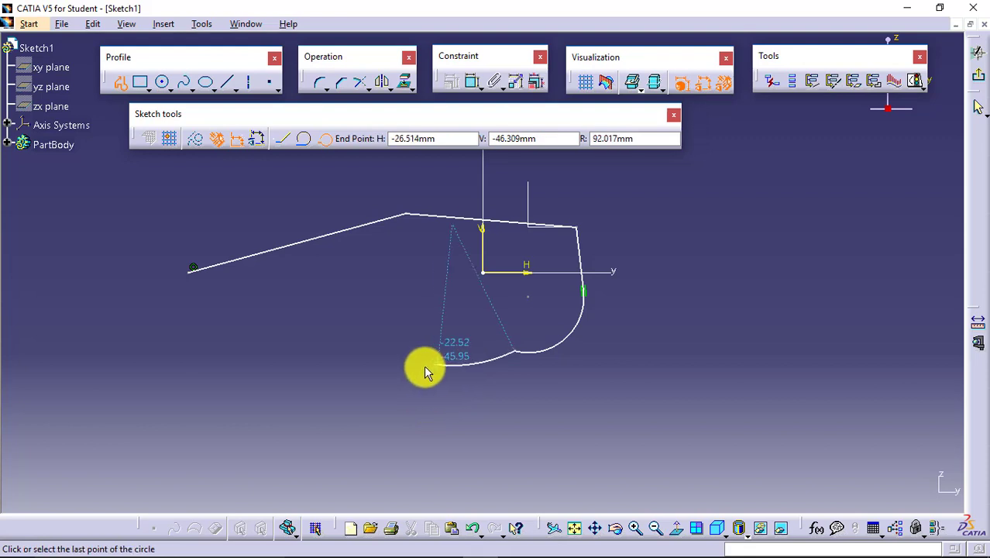
click(374, 459)
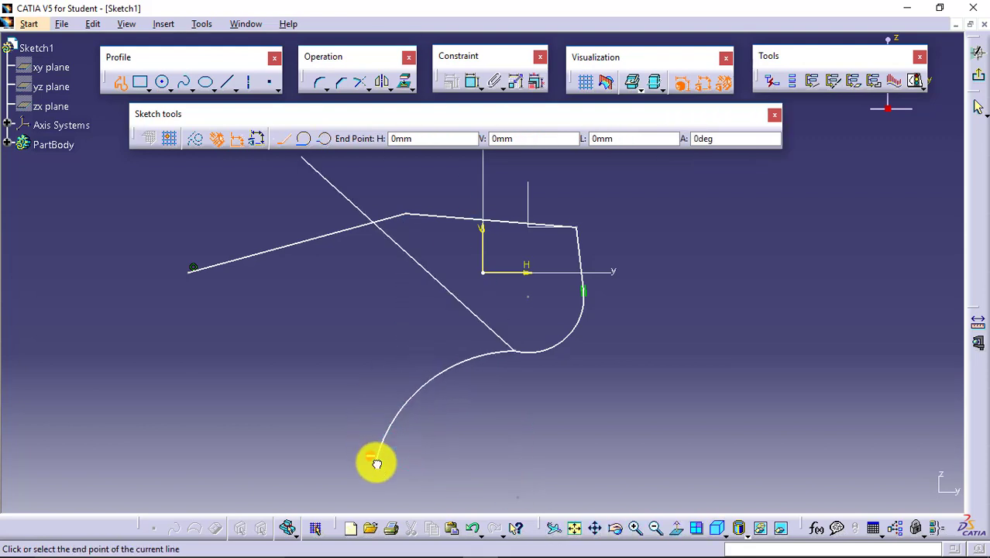
click(287, 383)
click(212, 392)
click(189, 351)
click(261, 328)
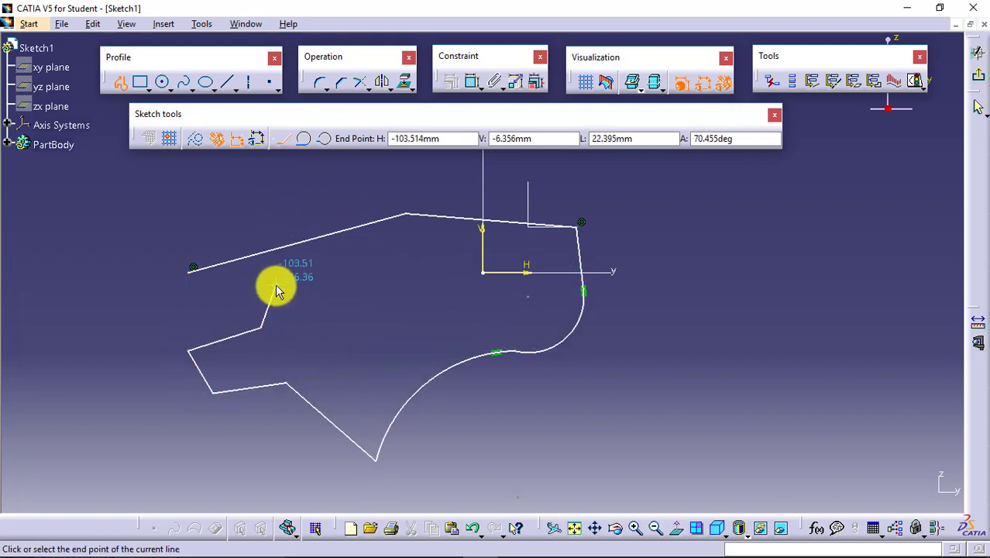
click(276, 287)
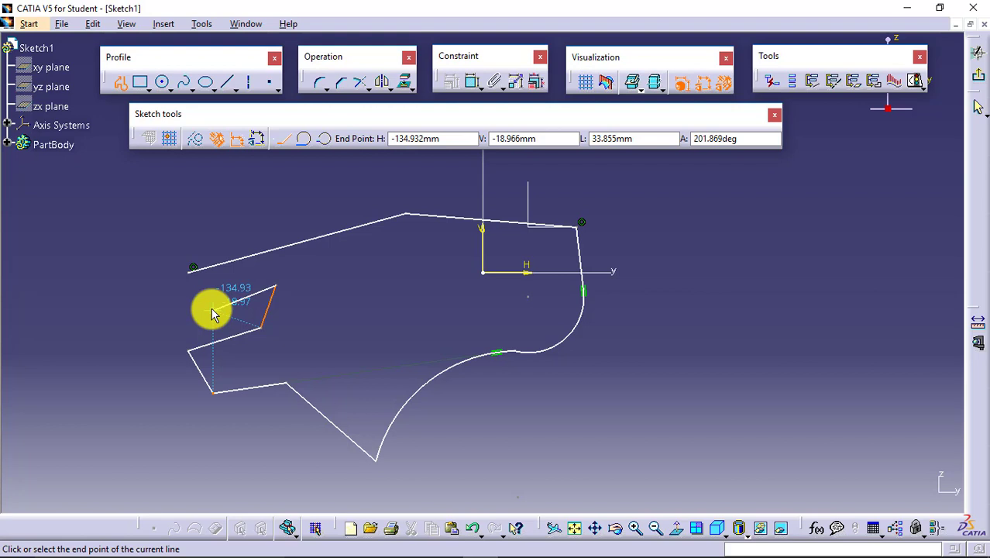
key(Escape)
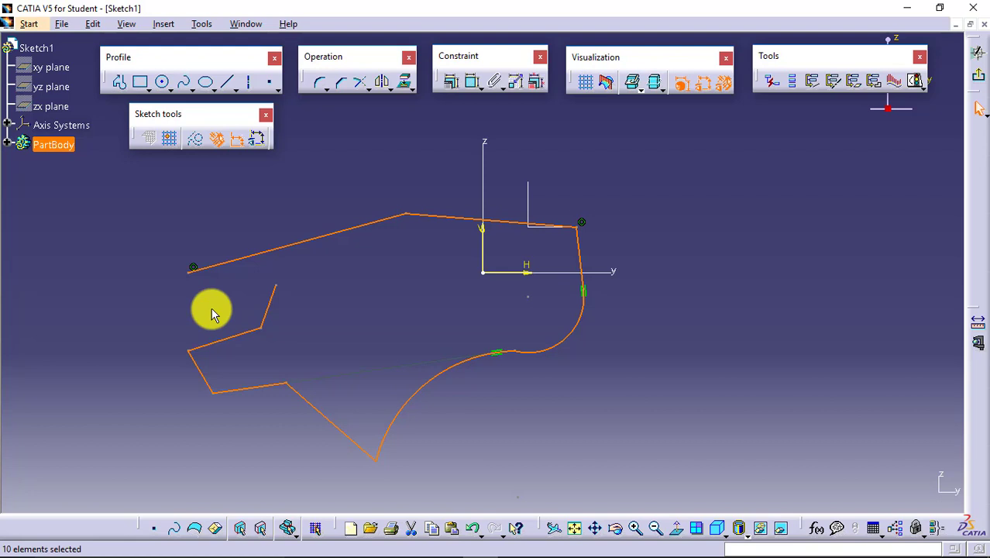
Inspect the profile's coincidence and tangency constraints, then box-select all 29 sketch elements.
click(204, 302)
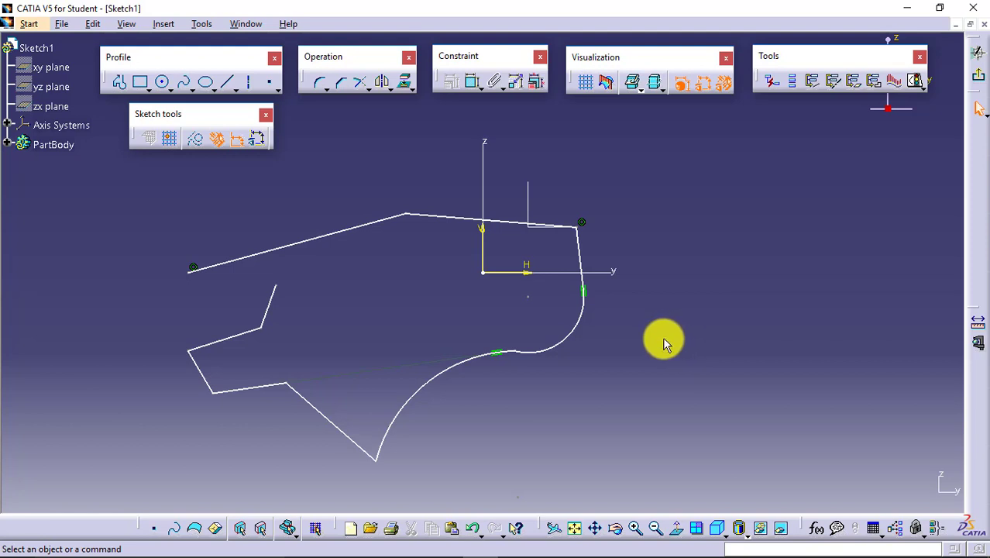
click(195, 269)
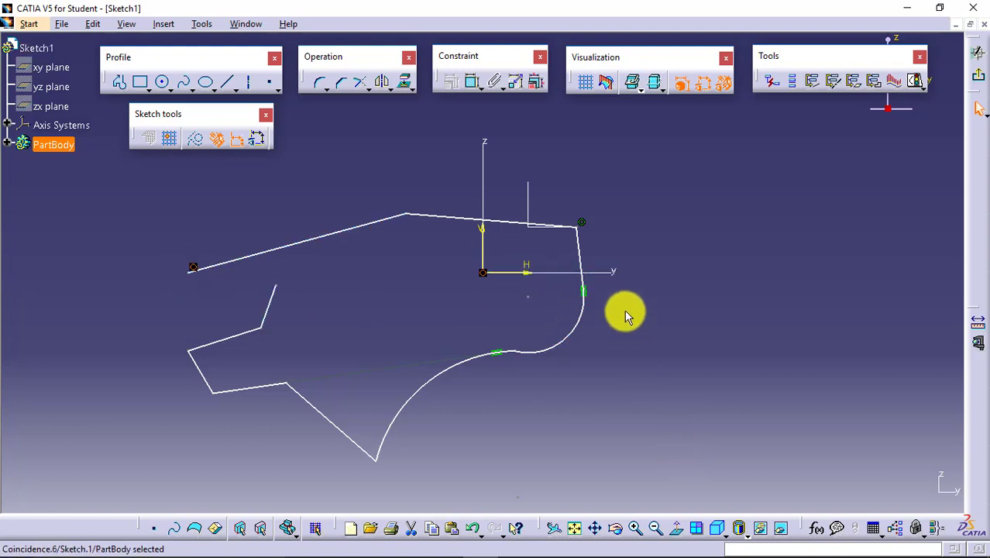
click(585, 291)
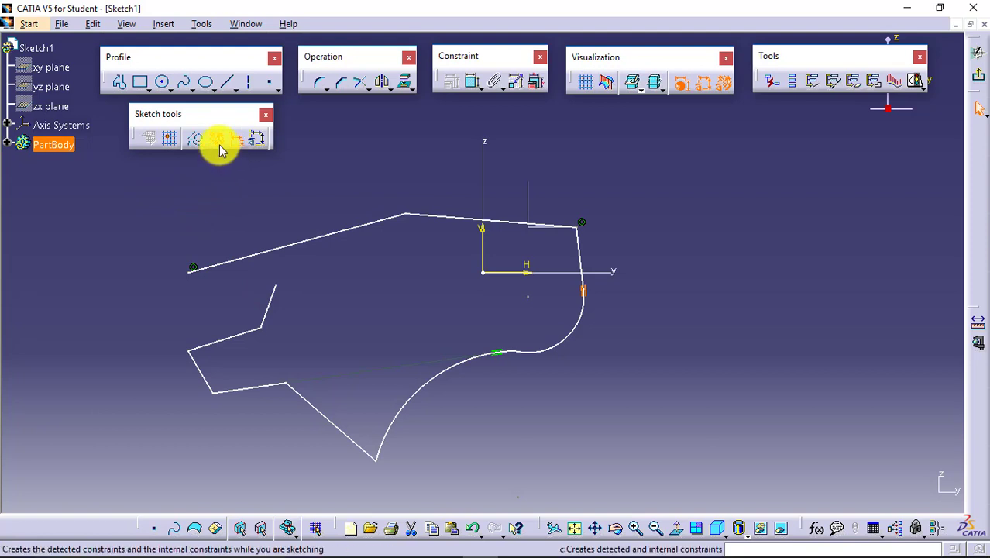
click(139, 176)
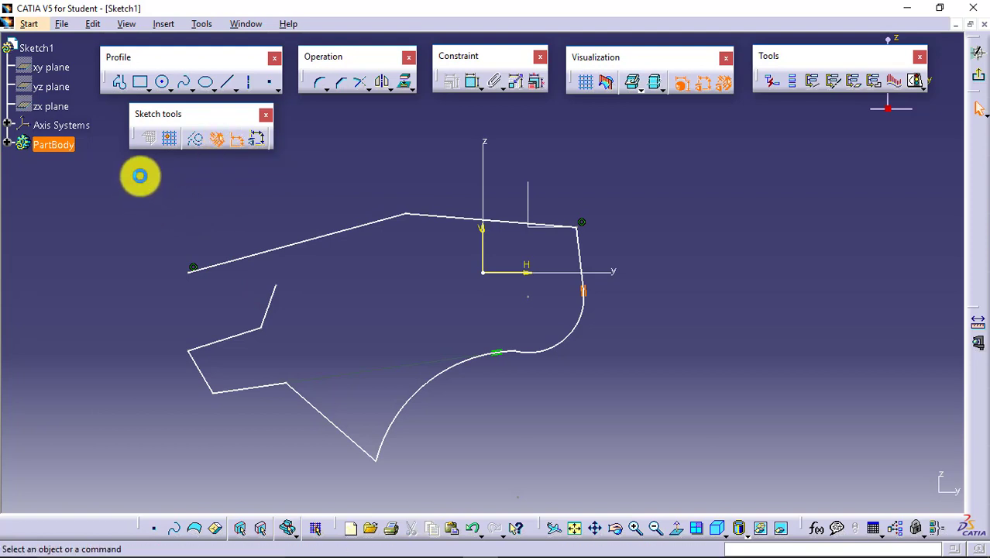
mouse_move(139, 176)
mouse_down()
mouse_move(575, 387)
mouse_move(680, 480)
mouse_up()
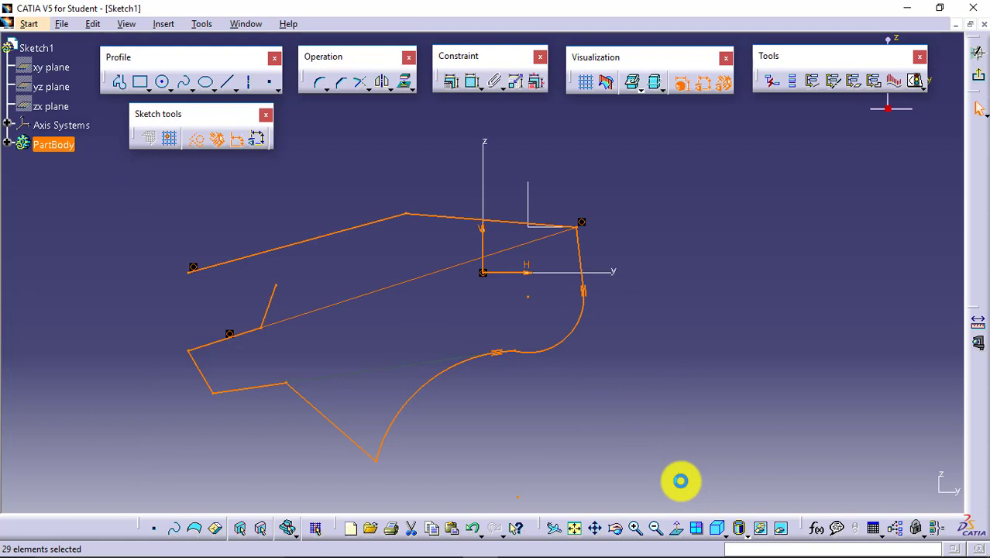
Delete the selected profile and float the Predefined Profile toolbar.
key(Delete)
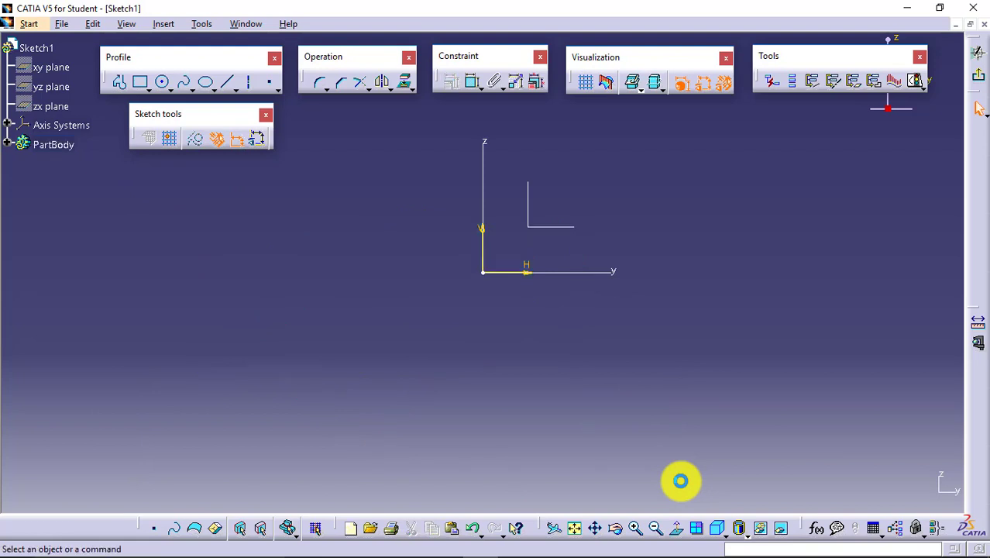
click(147, 89)
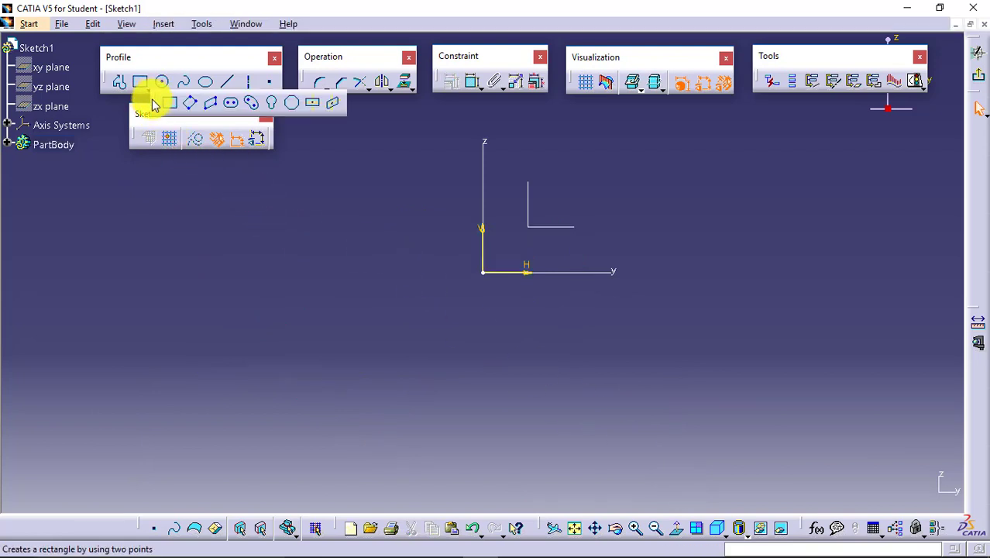
drag(151, 104, 131, 184)
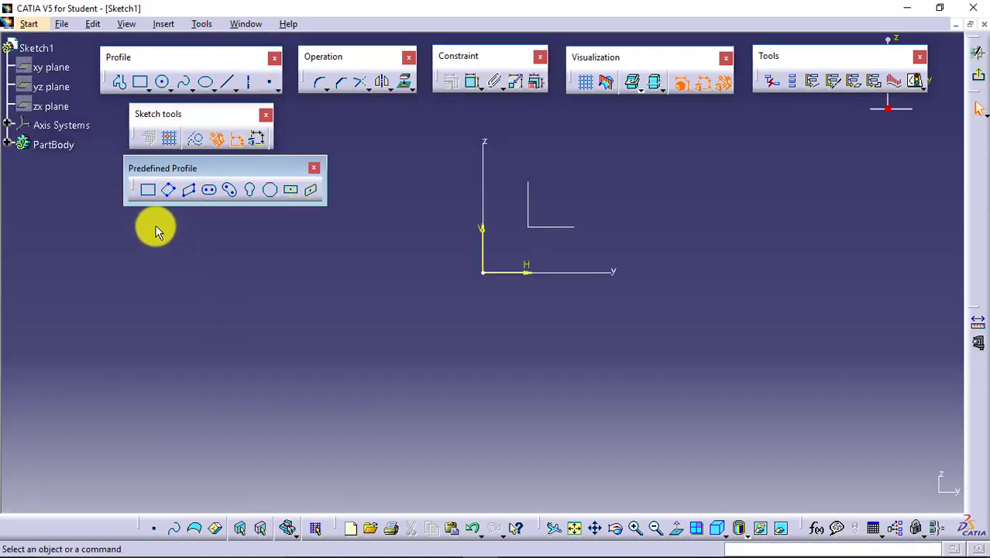
Draw an upright two-corner rectangle at the upper right of the sketch.
click(149, 195)
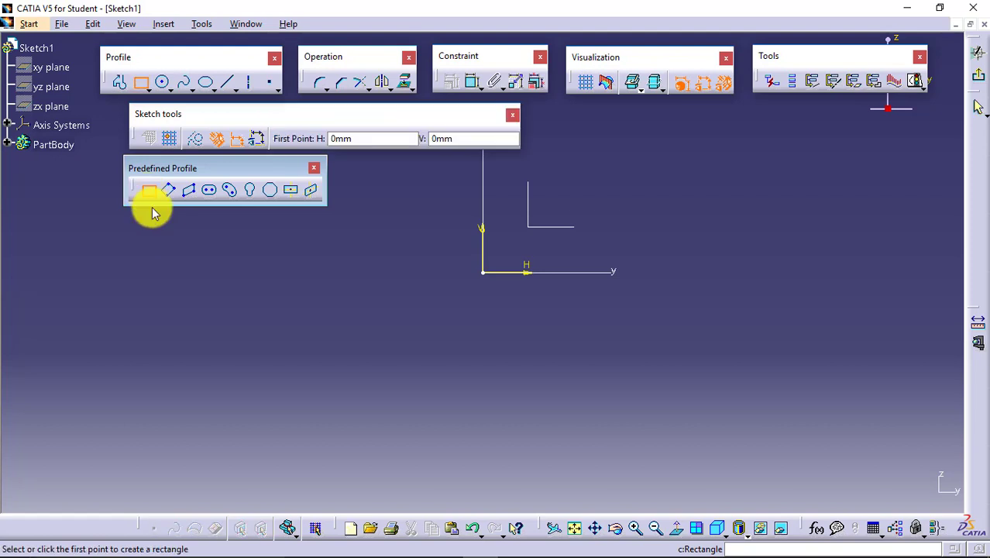
click(731, 167)
click(856, 242)
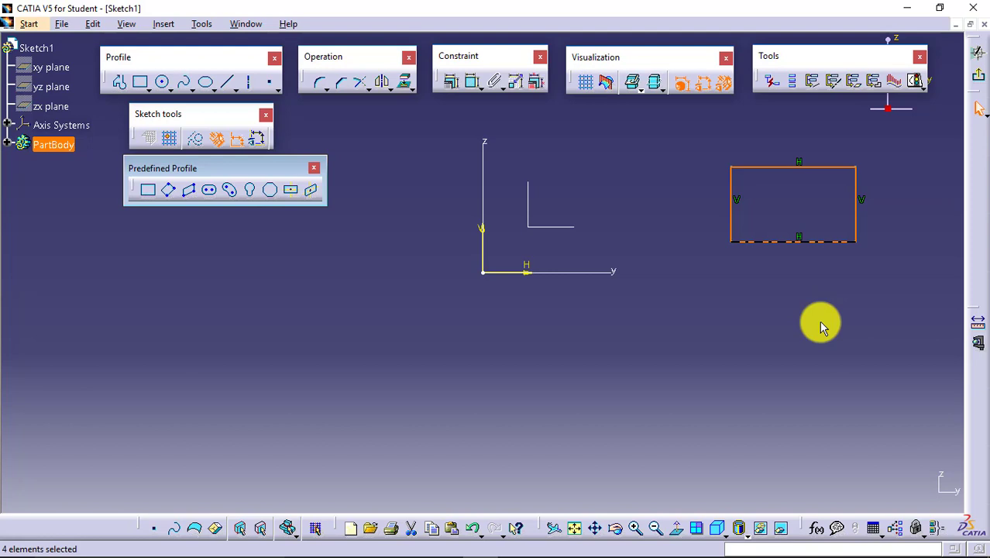
click(819, 320)
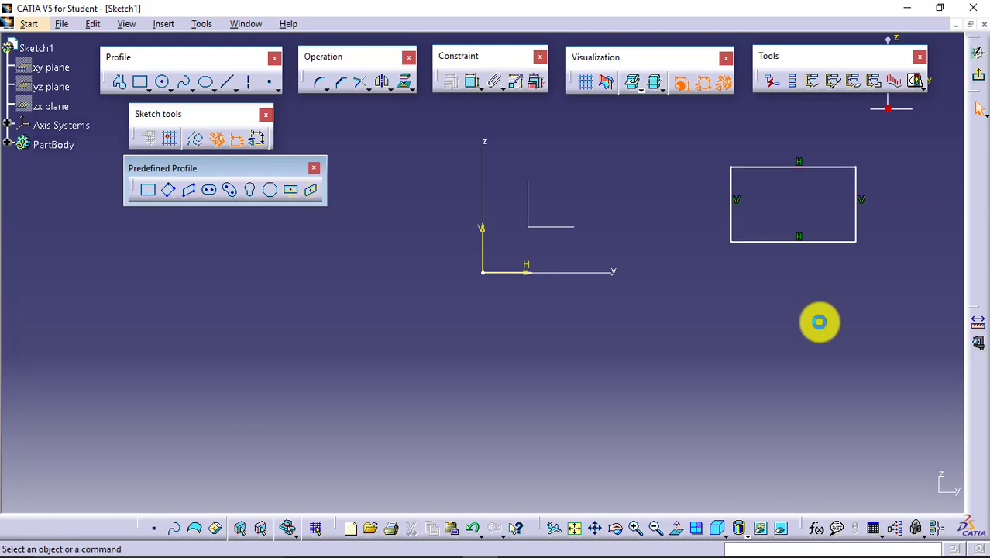
click(167, 198)
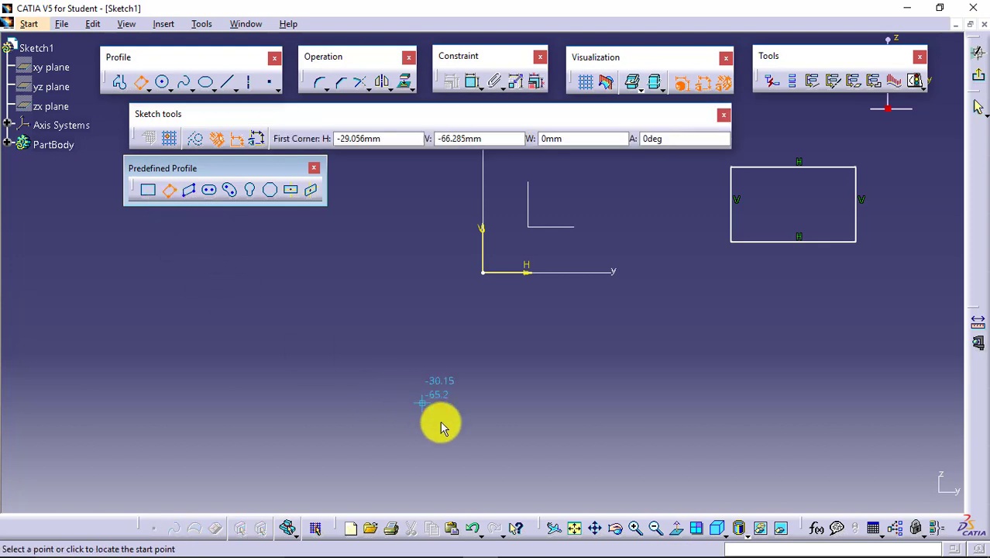
click(515, 419)
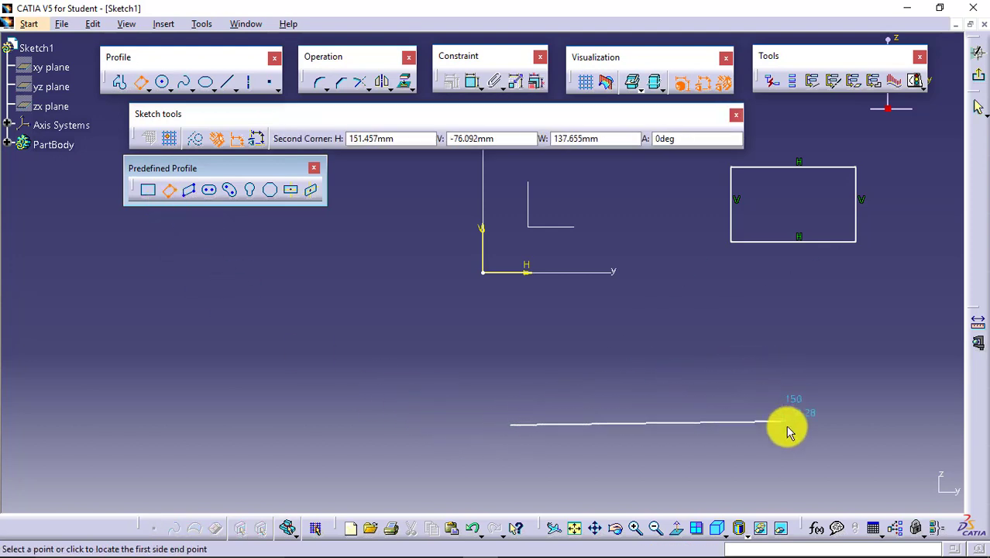
click(778, 387)
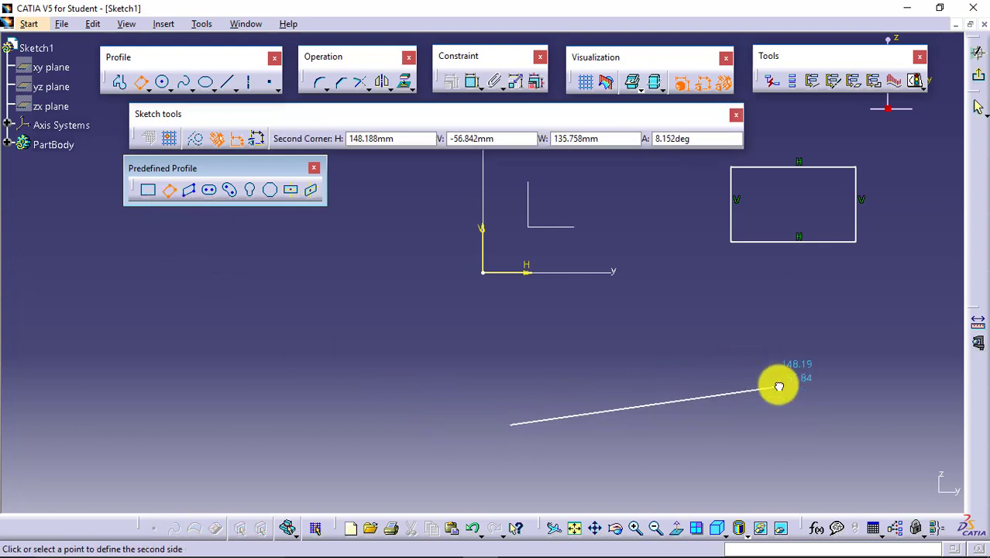
click(716, 338)
click(831, 362)
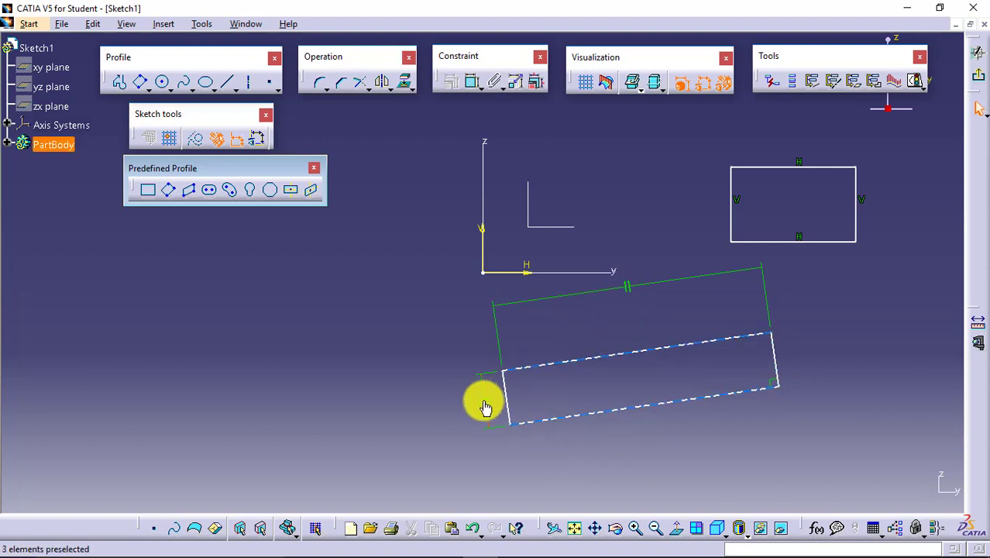
click(771, 380)
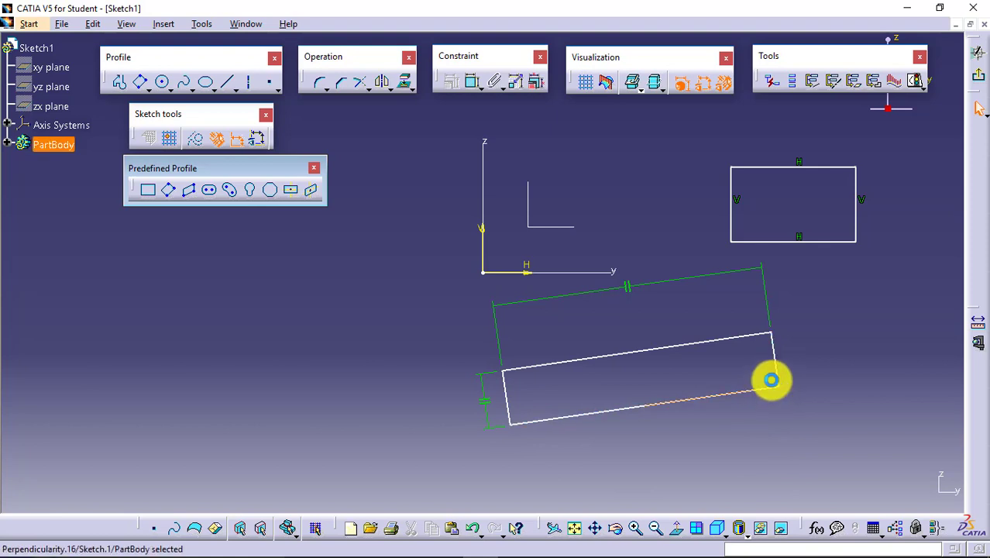
click(678, 290)
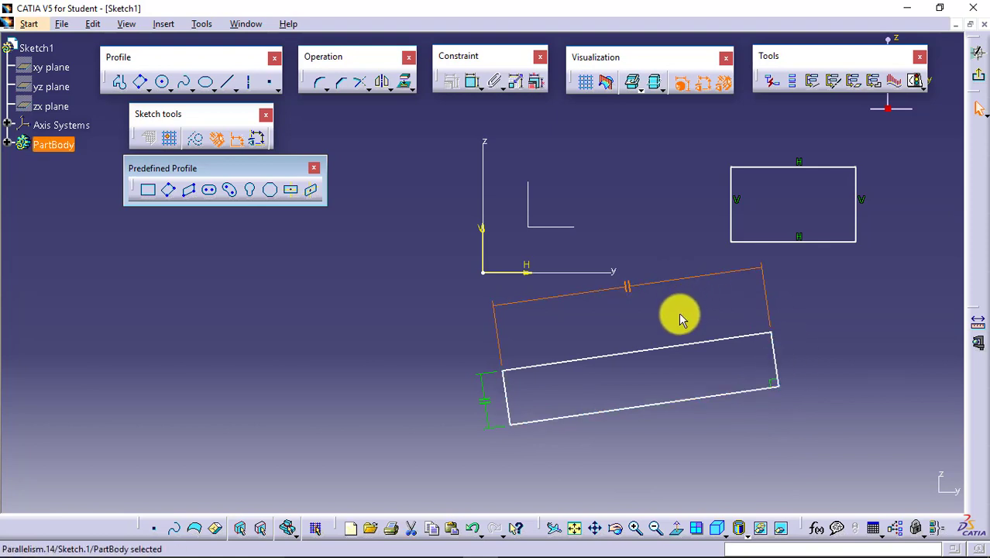
click(679, 315)
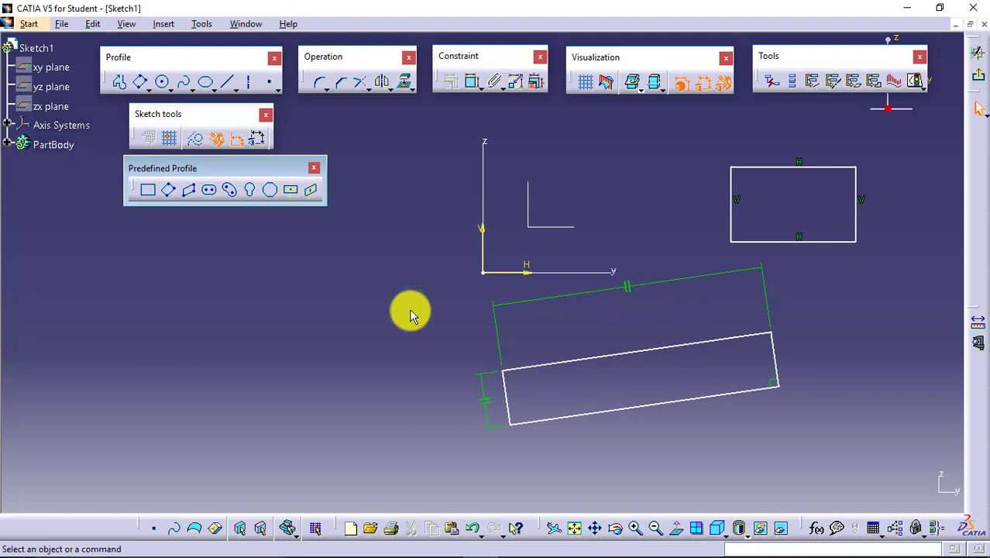
Draw a slanted parallelogram at the lower left from three corner points.
click(190, 194)
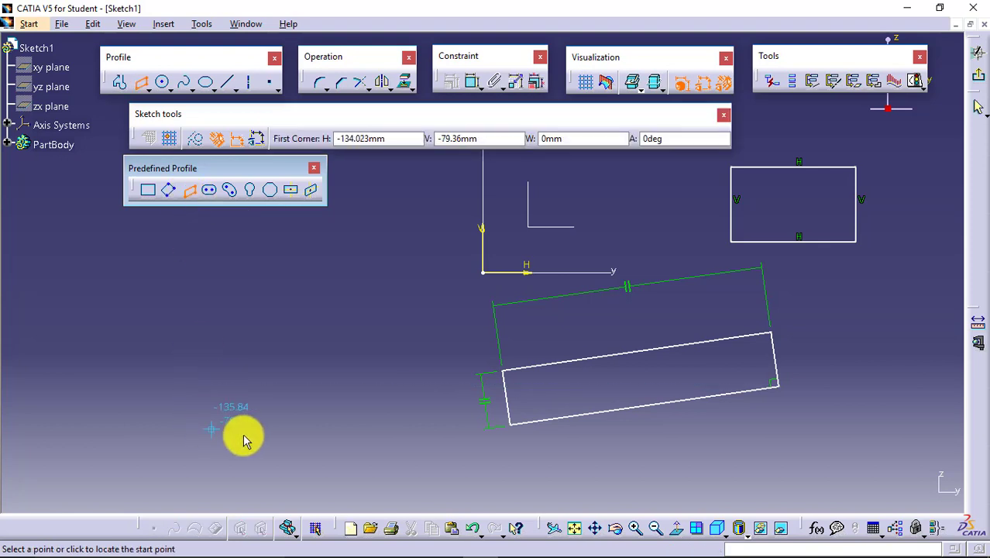
click(285, 464)
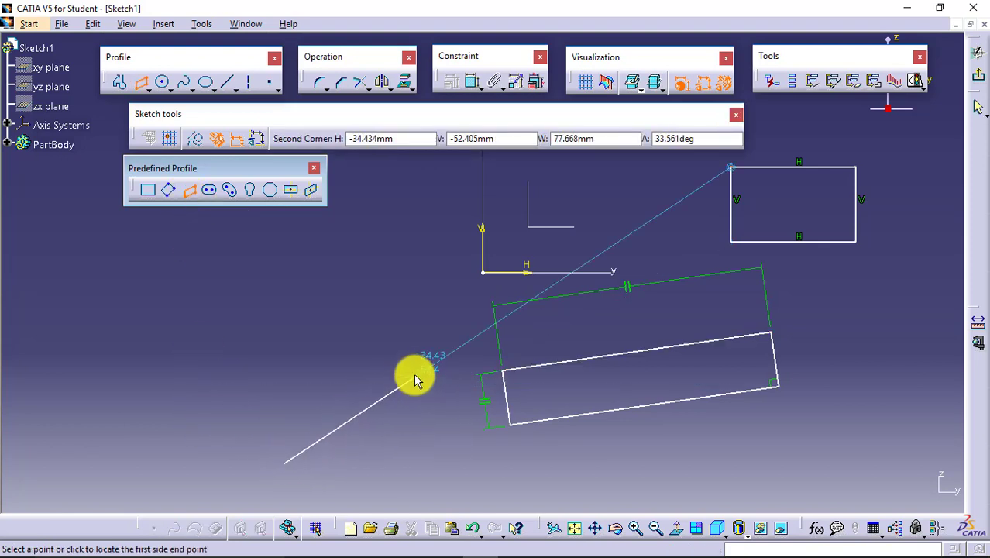
click(413, 363)
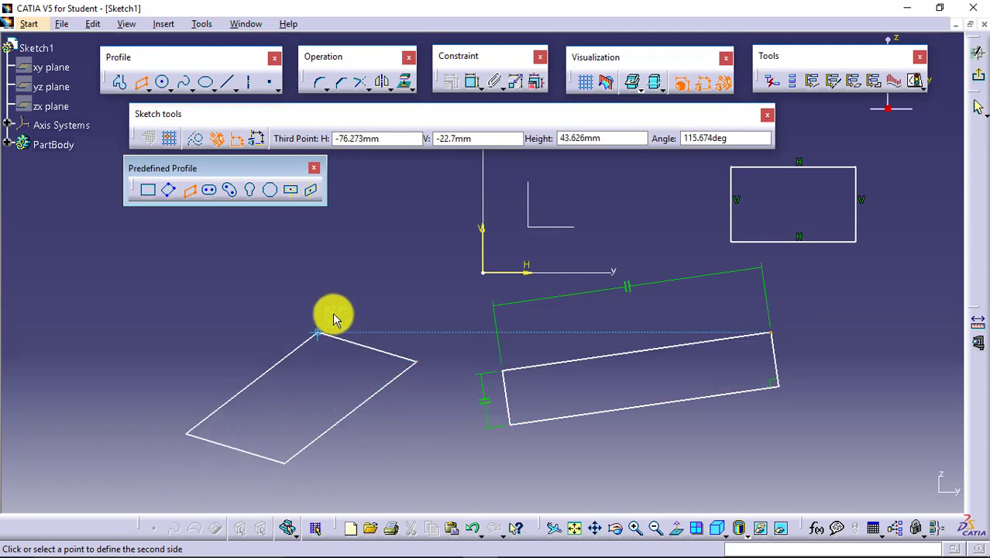
click(428, 285)
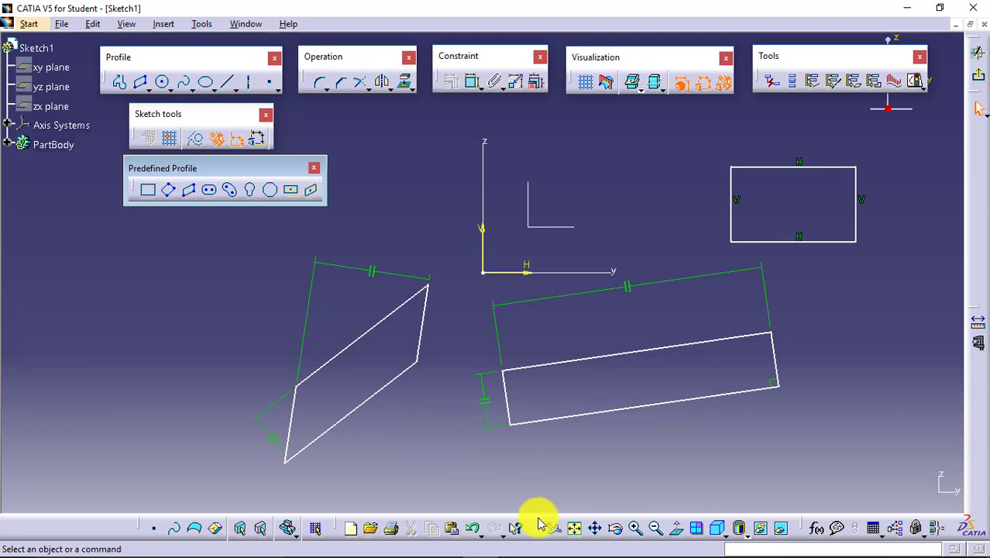
Float the View toolbar, then pan, zoom in and out, and fit all geometry.
drag(540, 525, 534, 489)
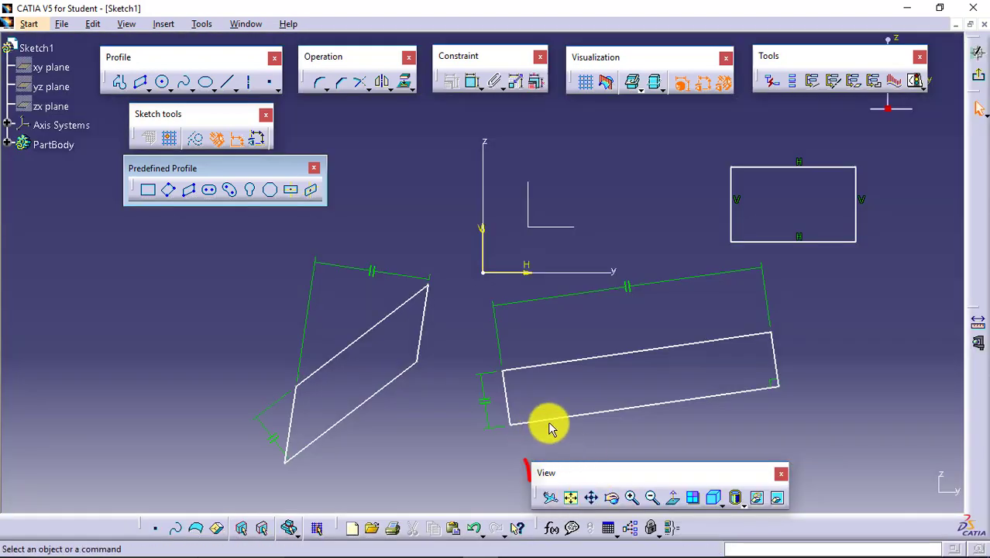
click(593, 498)
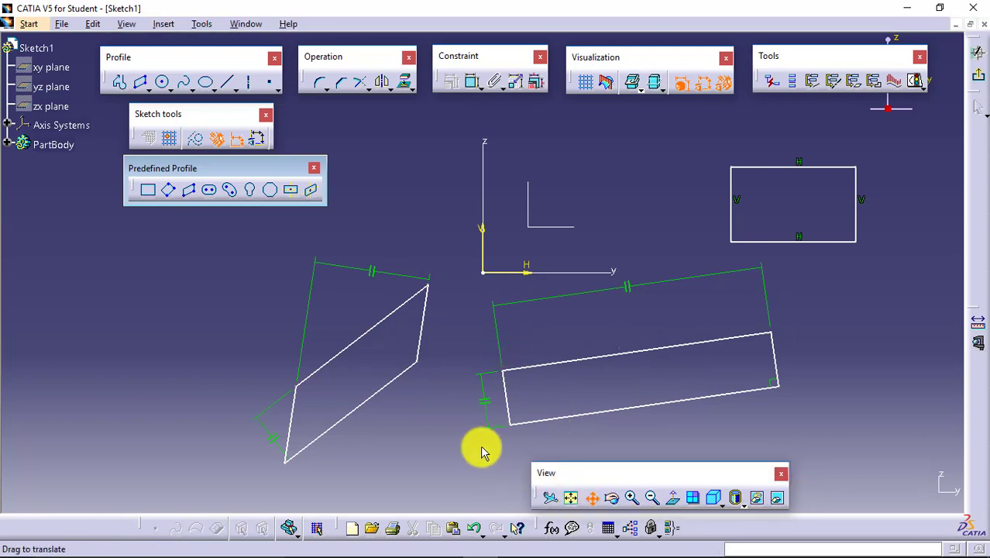
drag(420, 413, 627, 395)
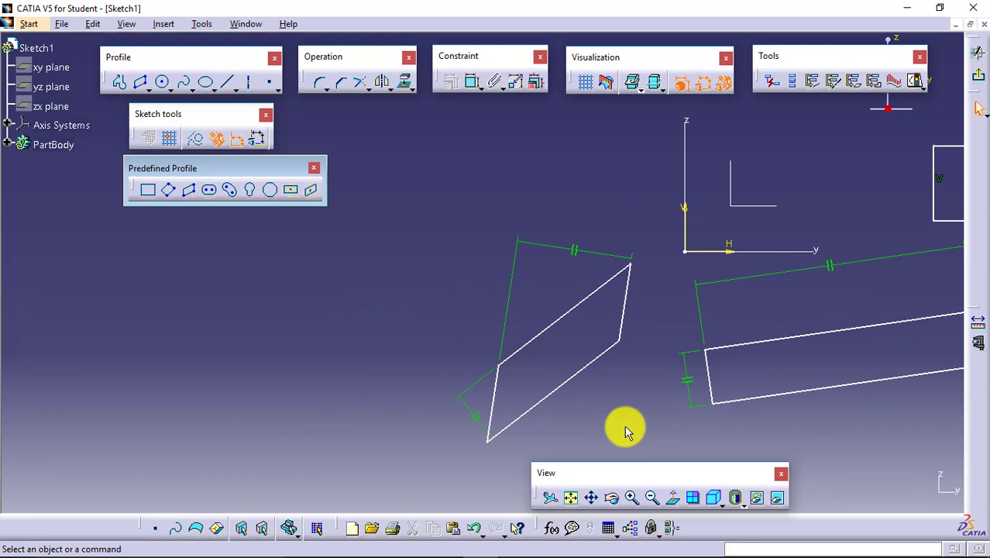
click(633, 505)
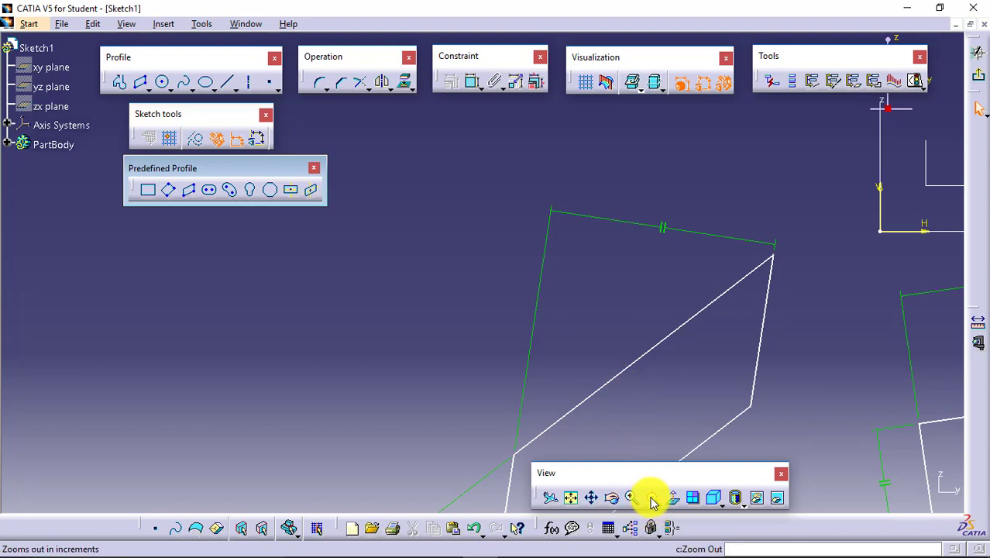
click(652, 502)
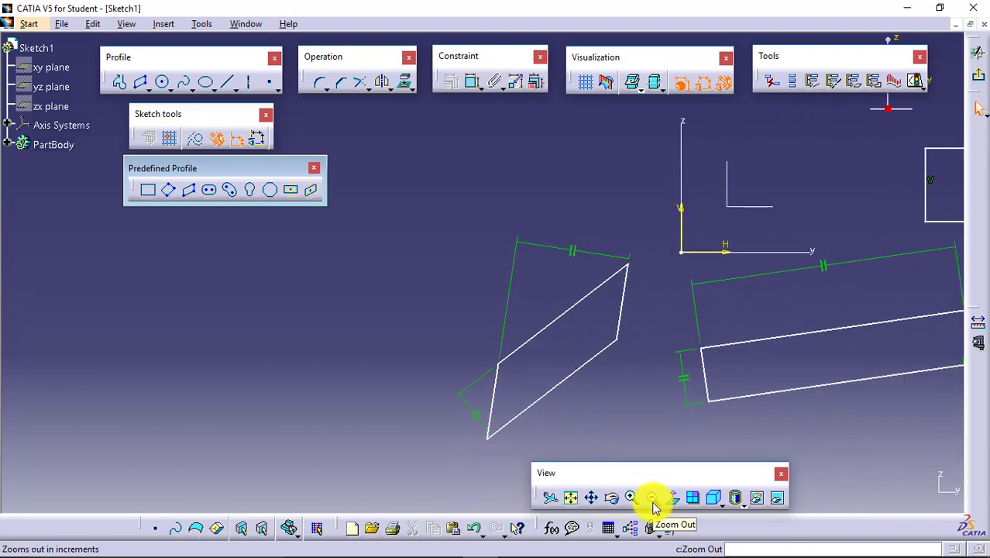
click(573, 500)
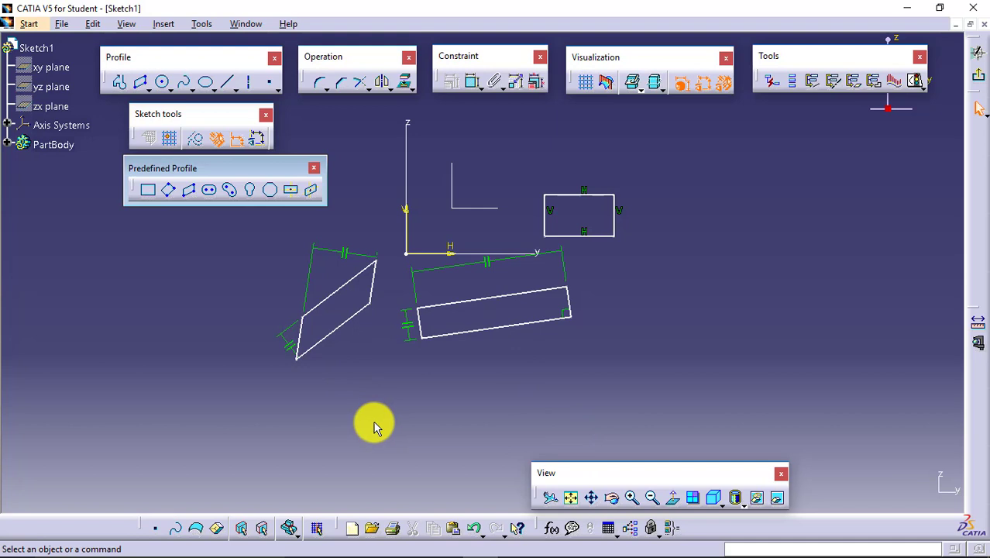
Draw a horizontal elongated hole below the other profiles from two centres and a width point.
click(208, 195)
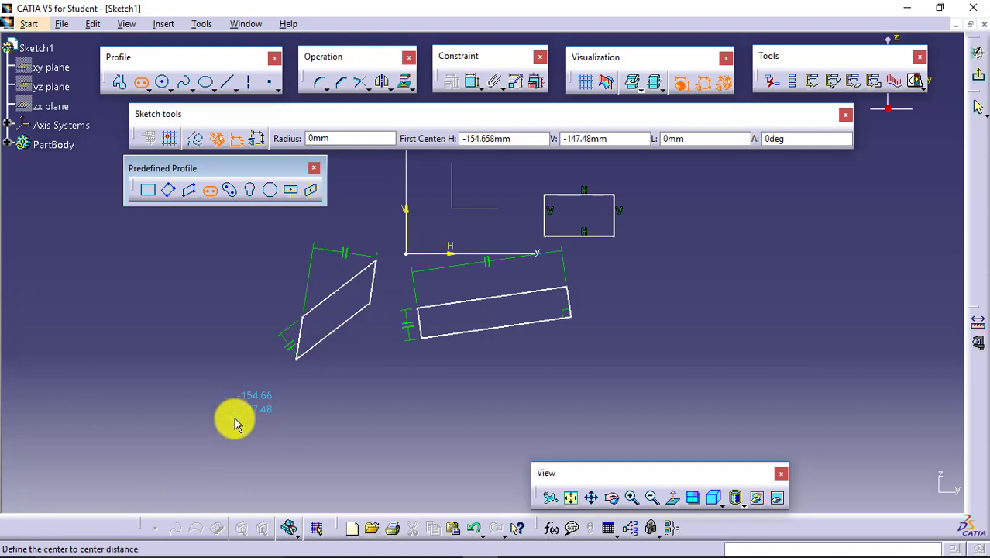
click(389, 435)
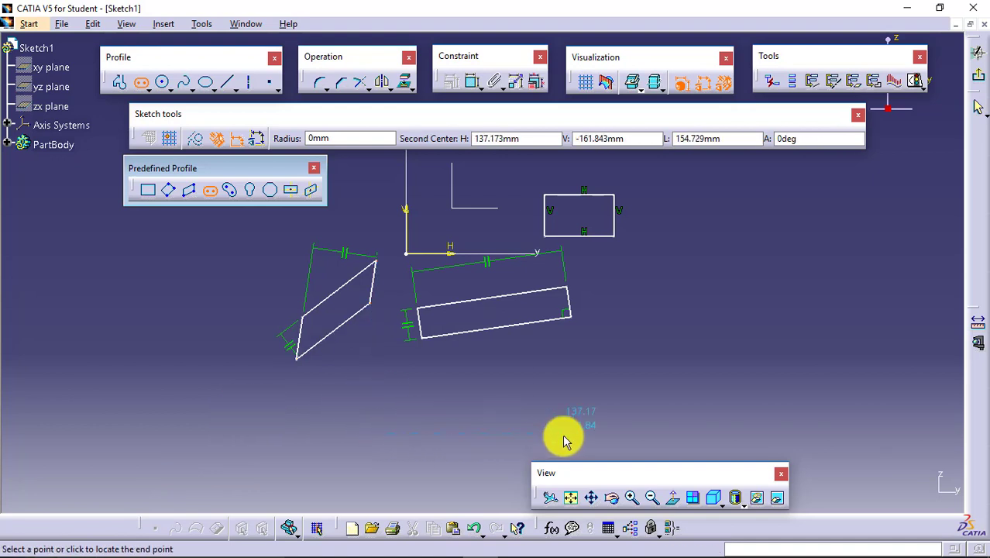
click(567, 436)
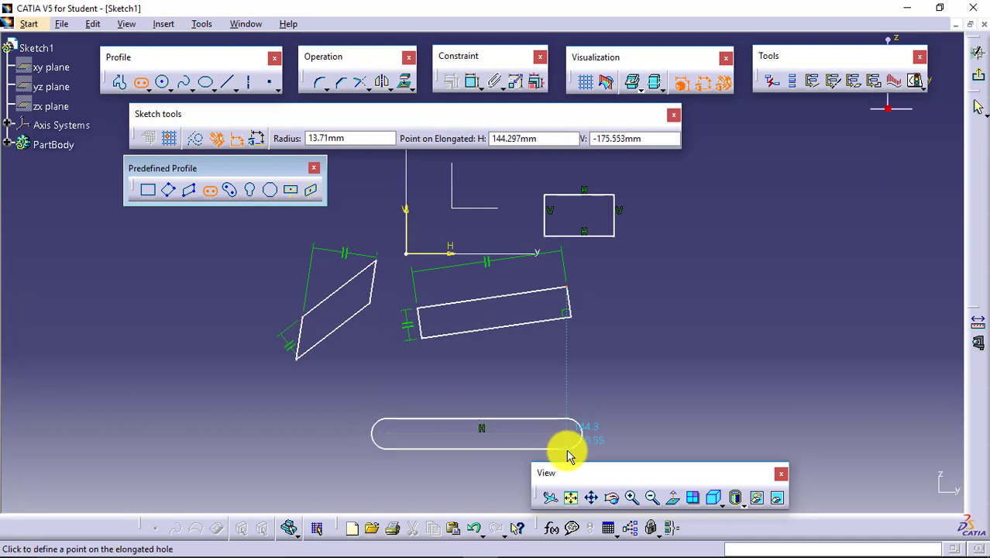
click(571, 451)
click(736, 383)
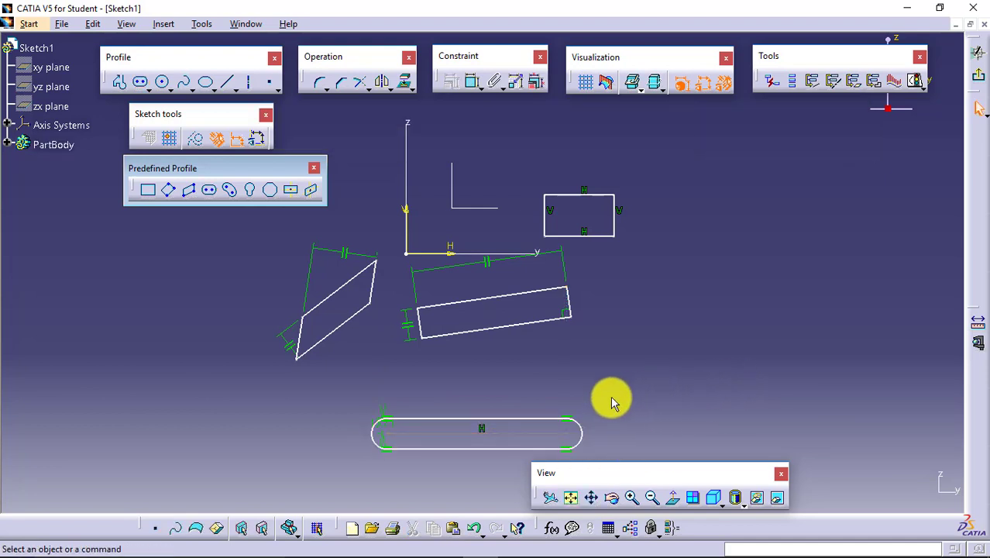
Zoom in on the slot and inspect its parallelism constraint and 13.71 radius dimension.
click(590, 498)
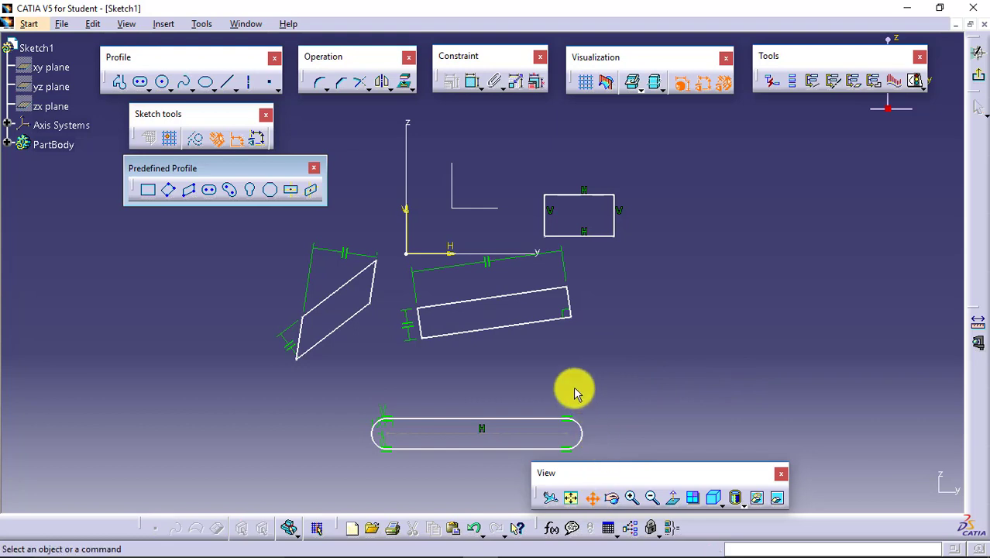
mouse_move(575, 357)
mouse_down()
mouse_move(580, 273)
mouse_move(602, 218)
mouse_up()
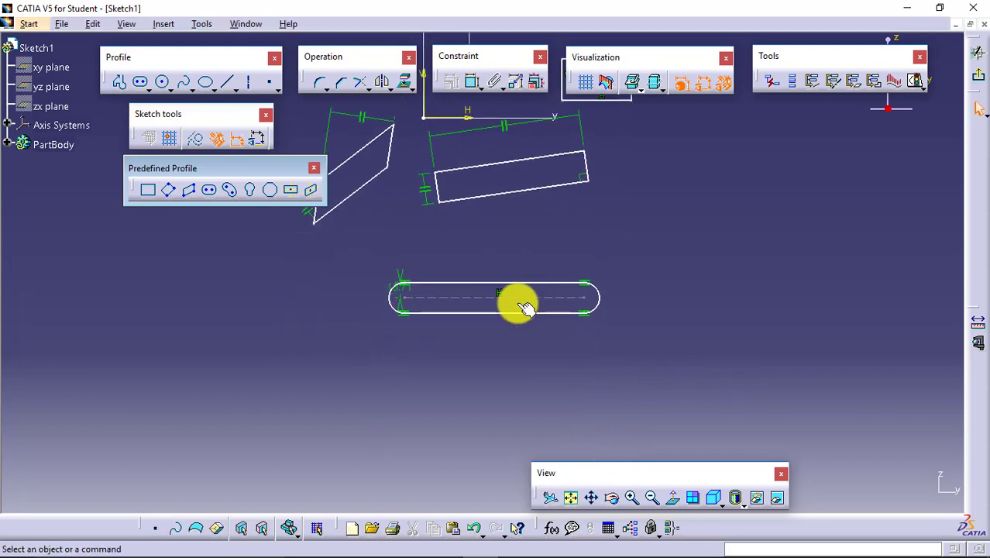
click(631, 498)
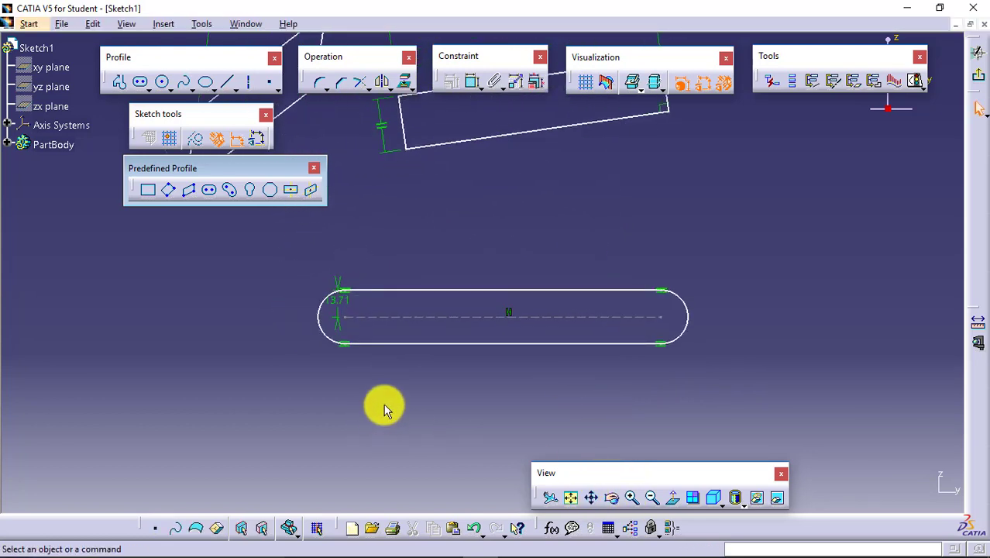
click(509, 313)
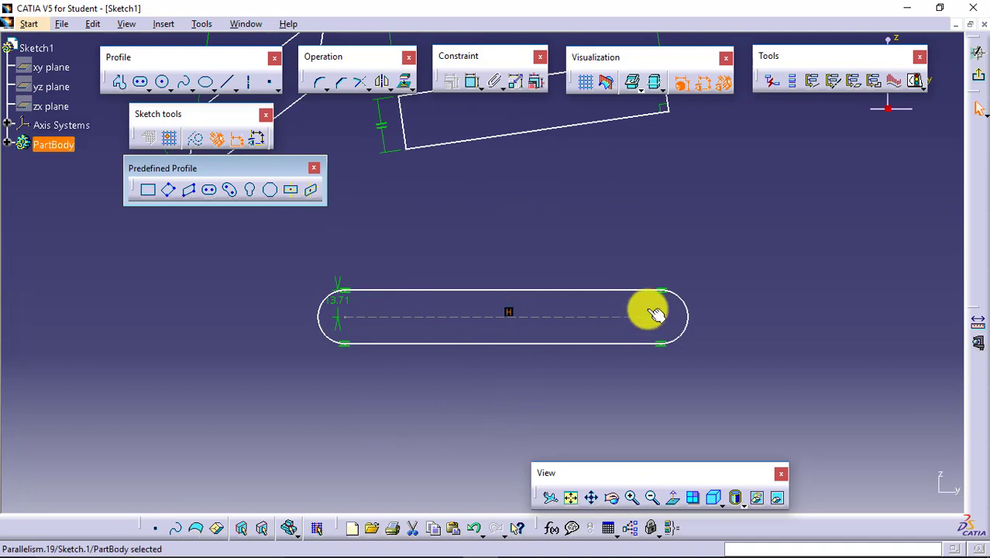
click(778, 337)
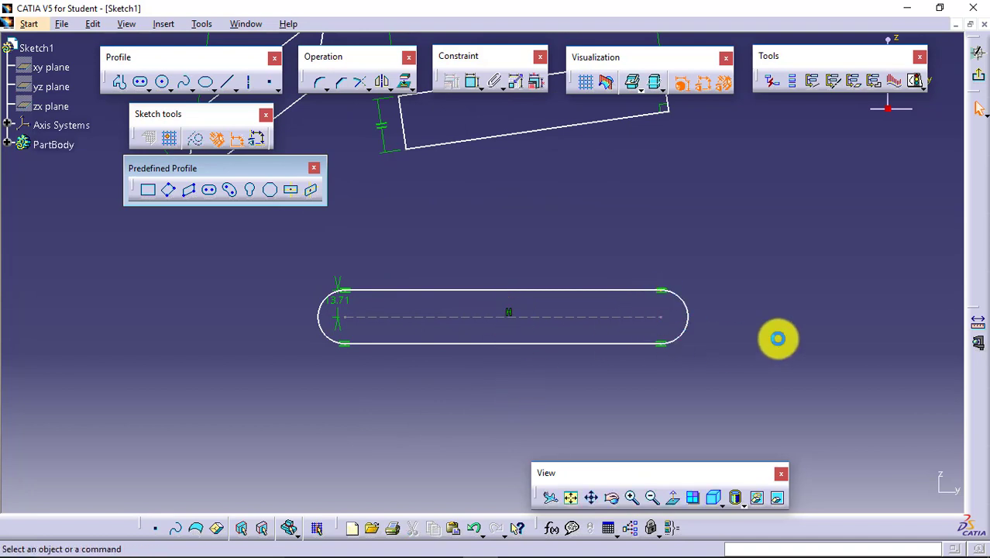
click(341, 302)
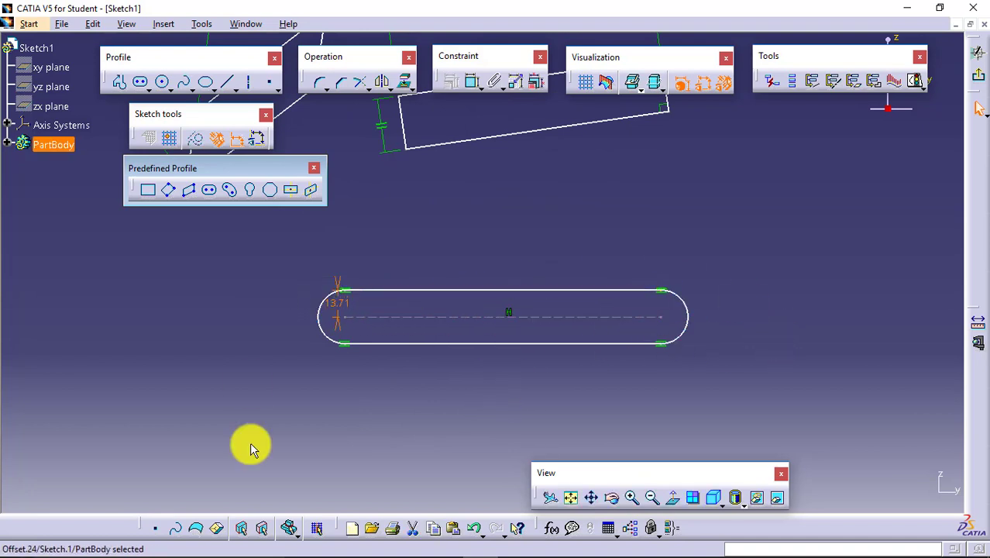
click(270, 422)
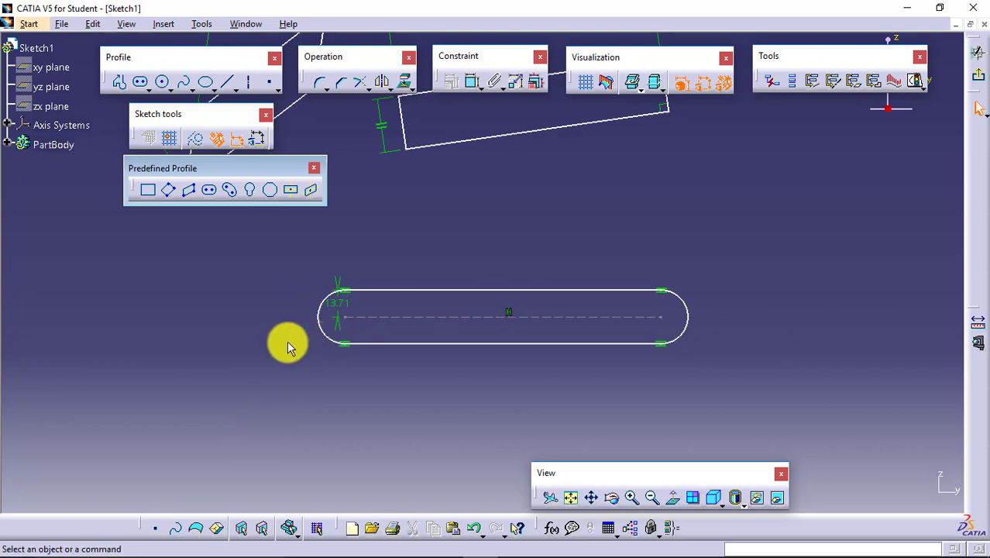
click(339, 307)
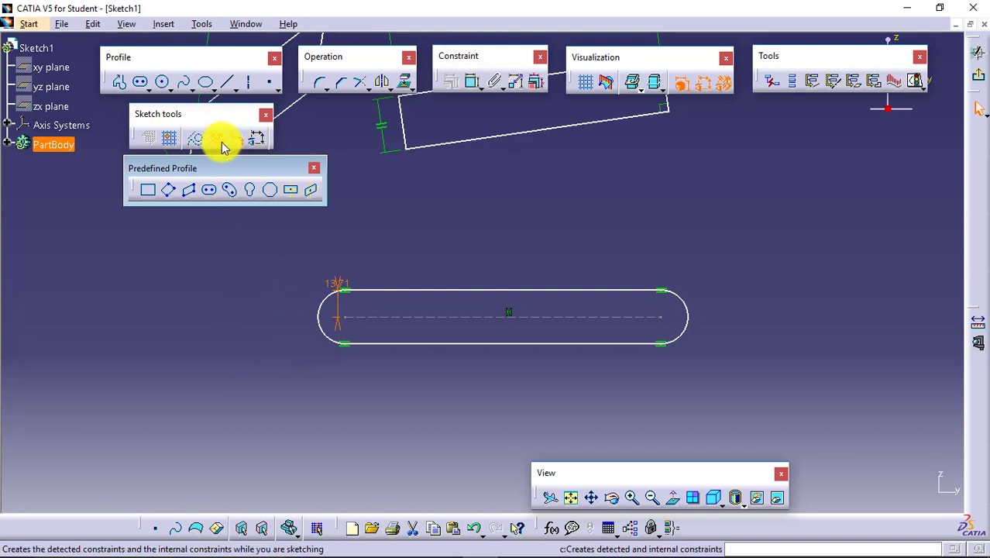
click(387, 406)
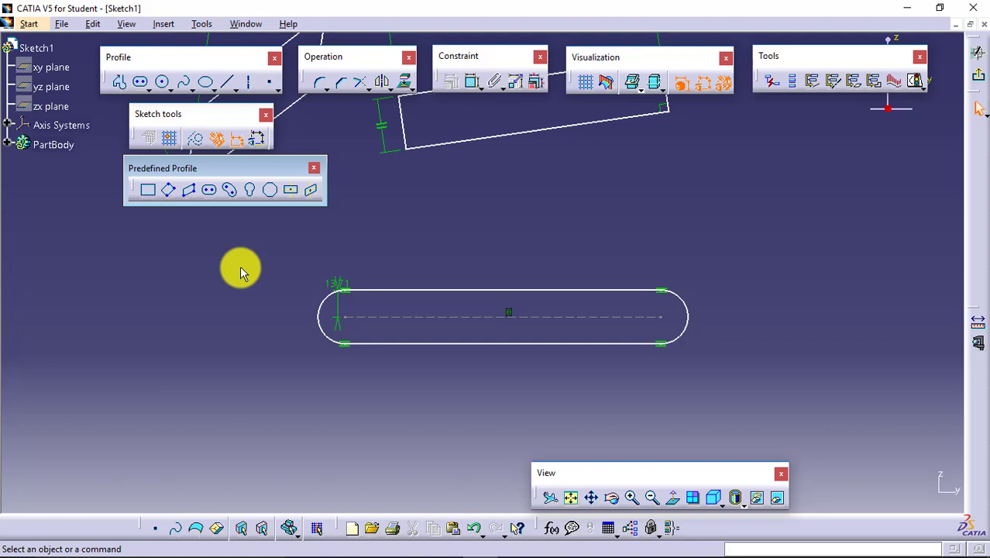
Draw a curved, arc-shaped slot to the right of the straight slot.
click(230, 192)
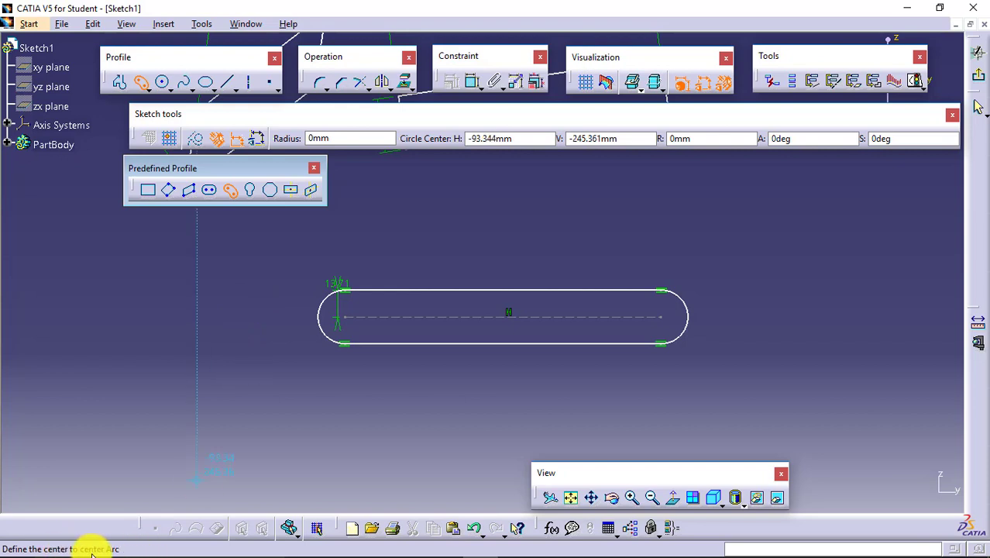
click(668, 325)
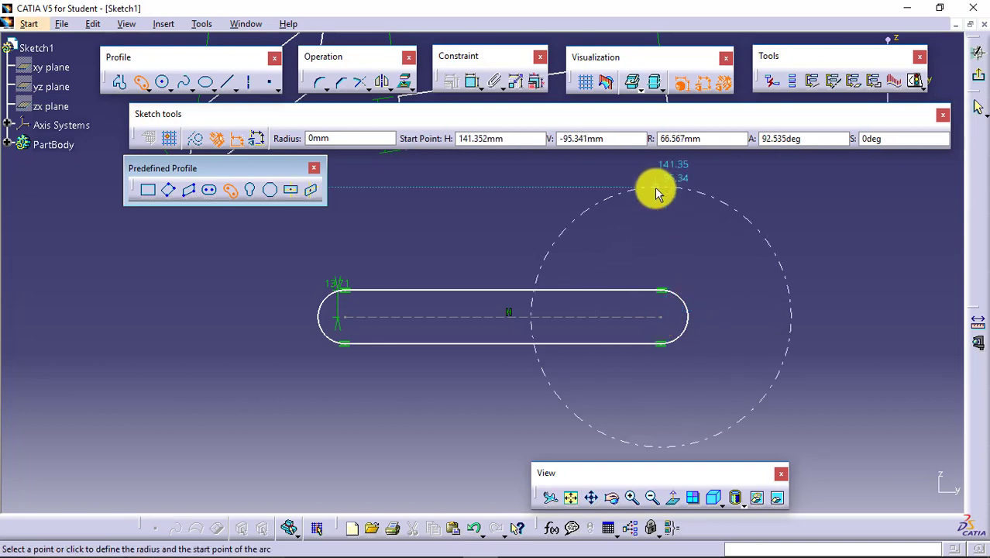
click(695, 197)
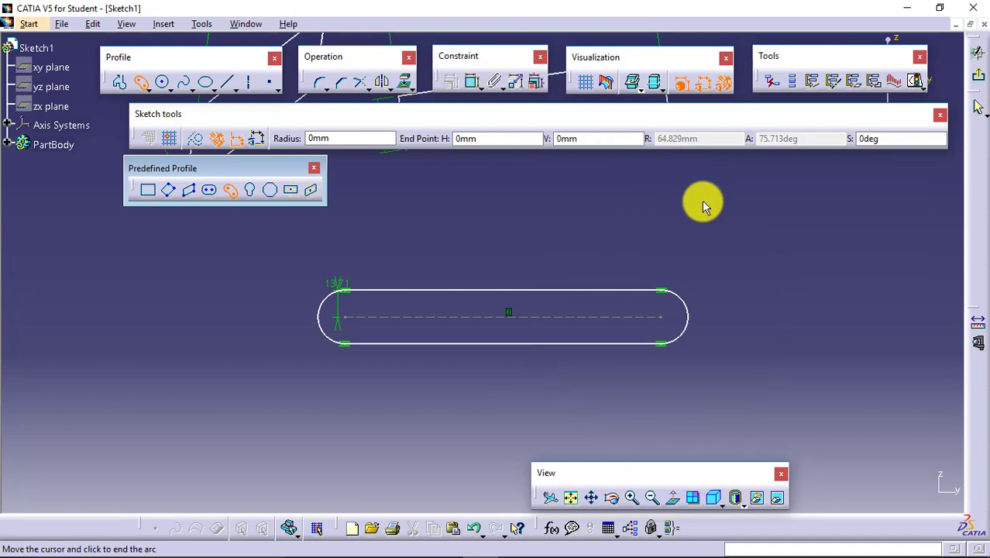
click(775, 372)
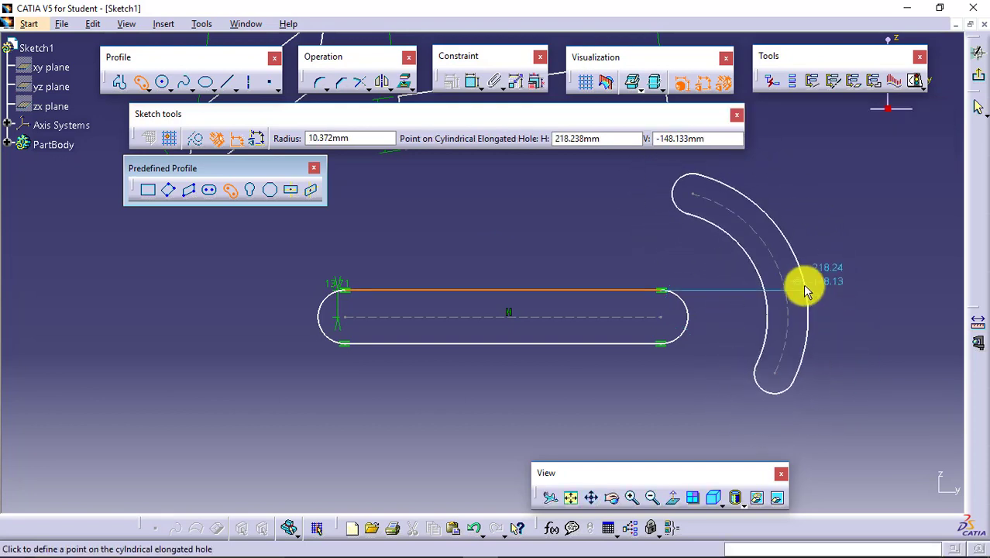
click(804, 288)
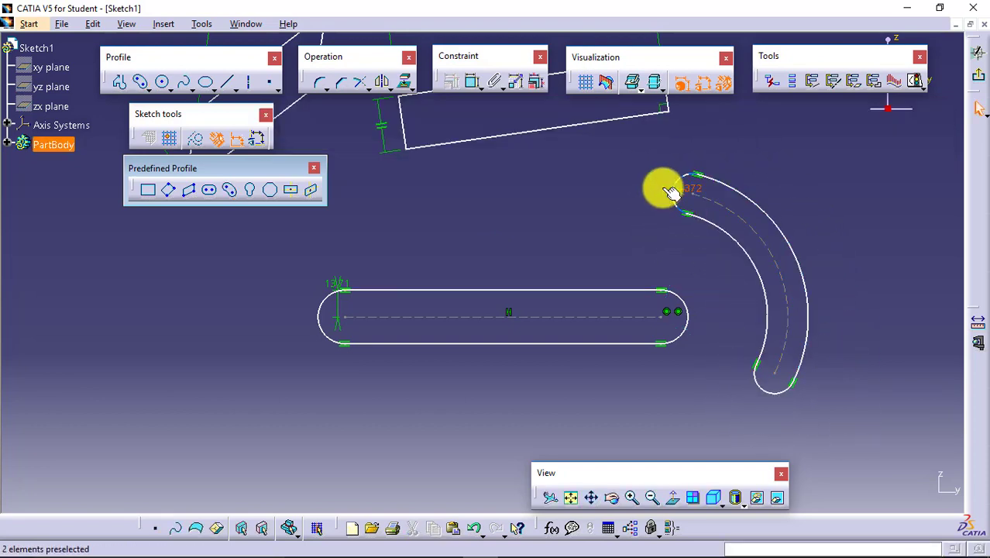
Move the R 10.372 radius dimension outward and confirm its value.
drag(671, 192, 608, 174)
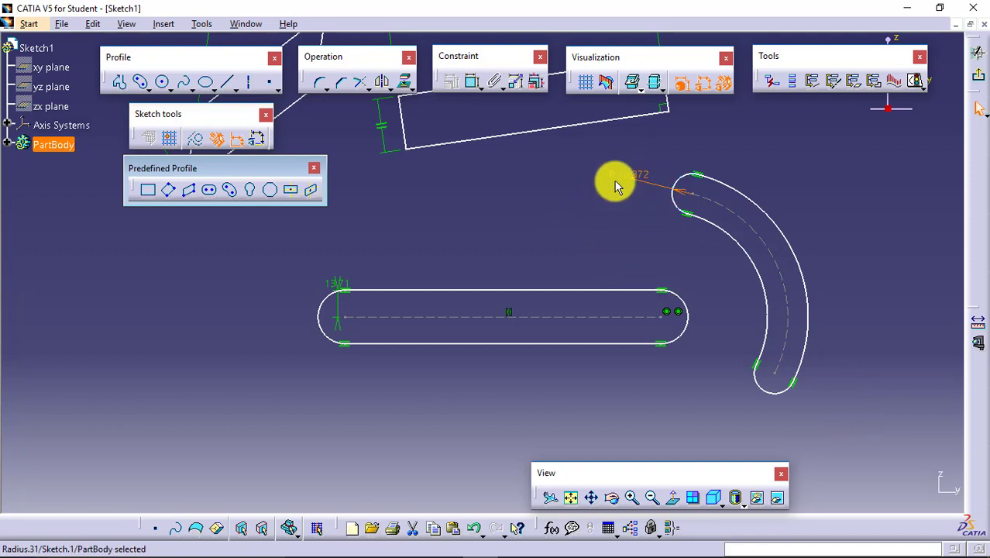
click(621, 203)
double_click(627, 177)
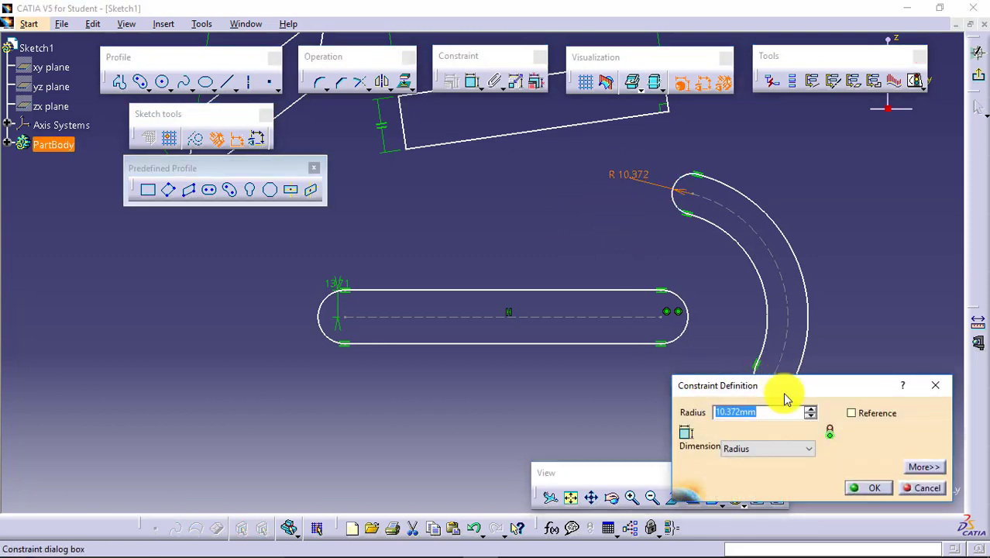
click(866, 487)
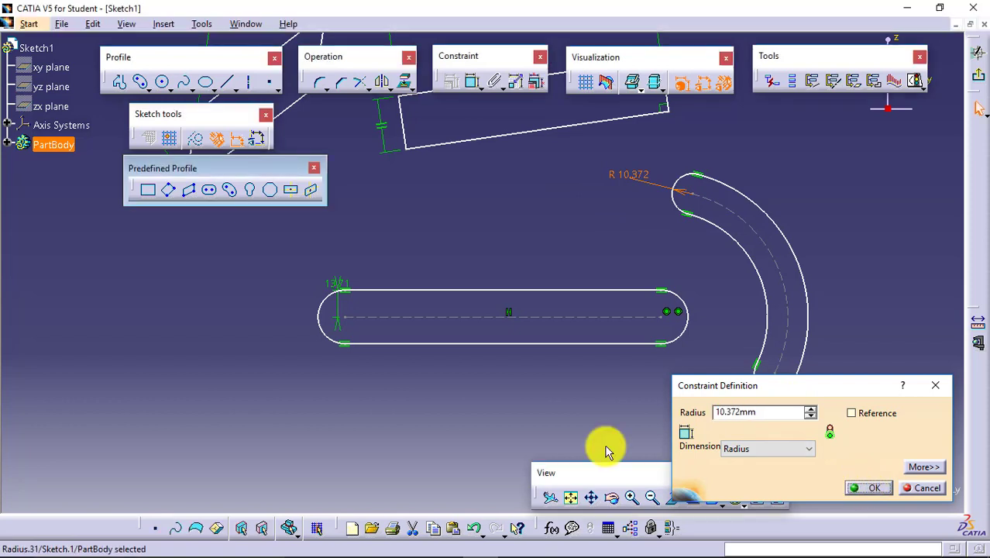
Draw a keyhole profile left of the slot with R 13.975 head and R 4.591 stem.
click(250, 191)
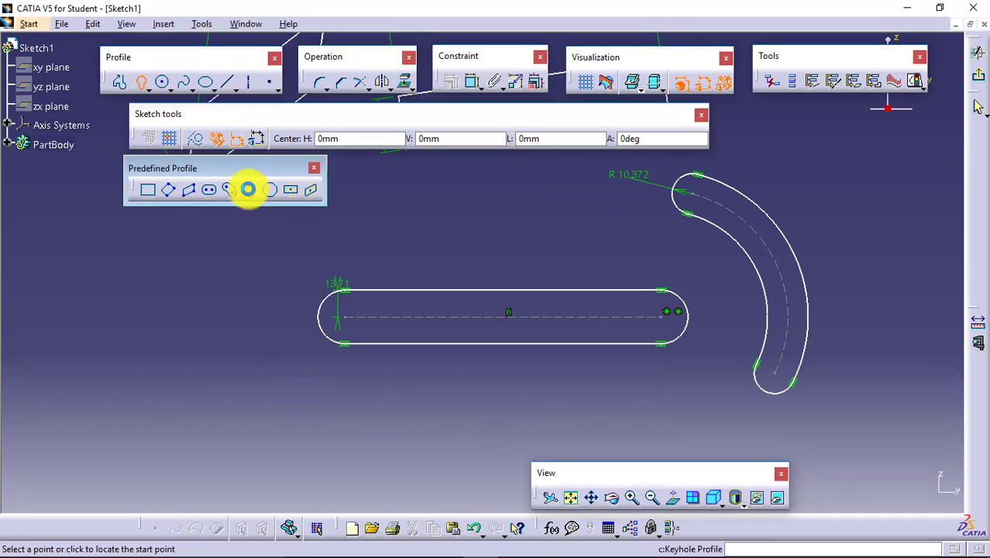
click(162, 284)
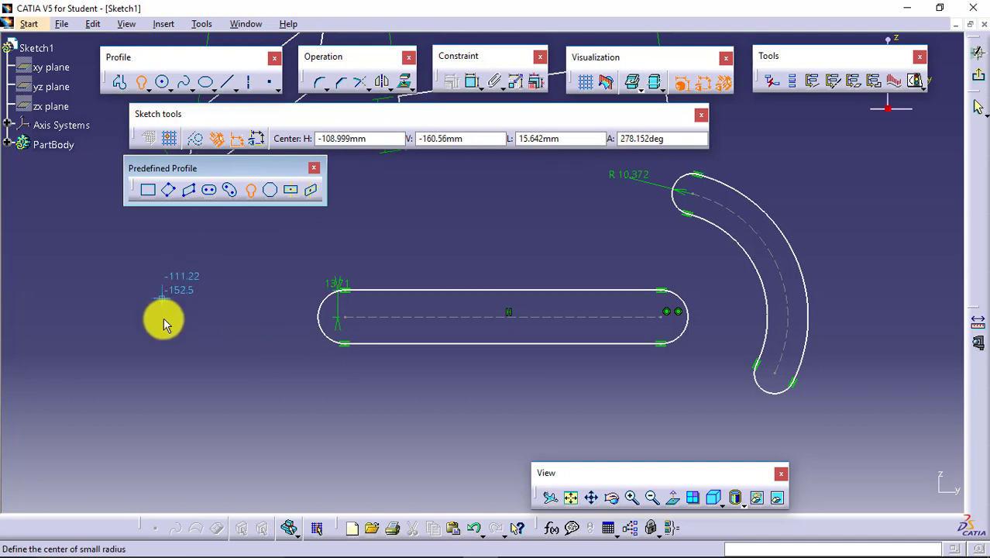
click(162, 358)
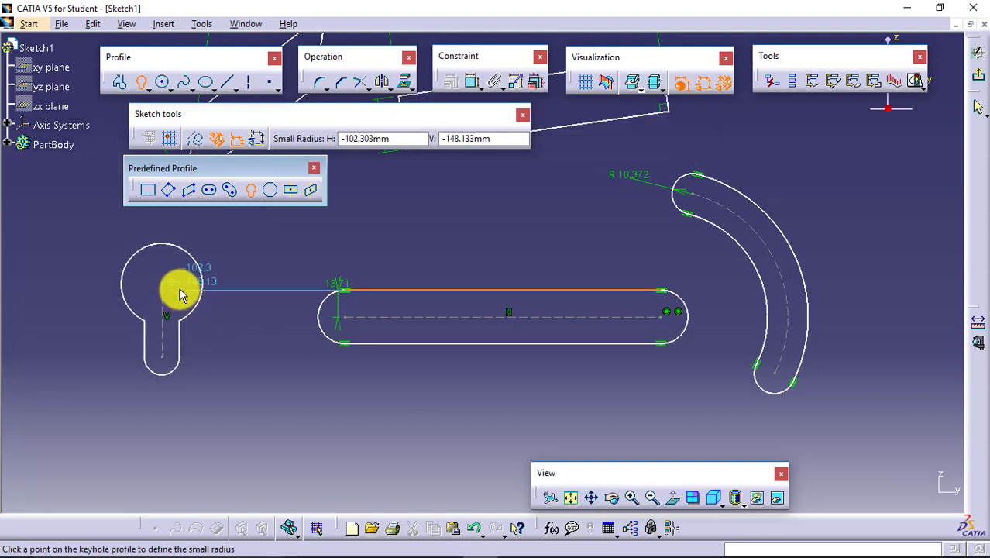
click(176, 292)
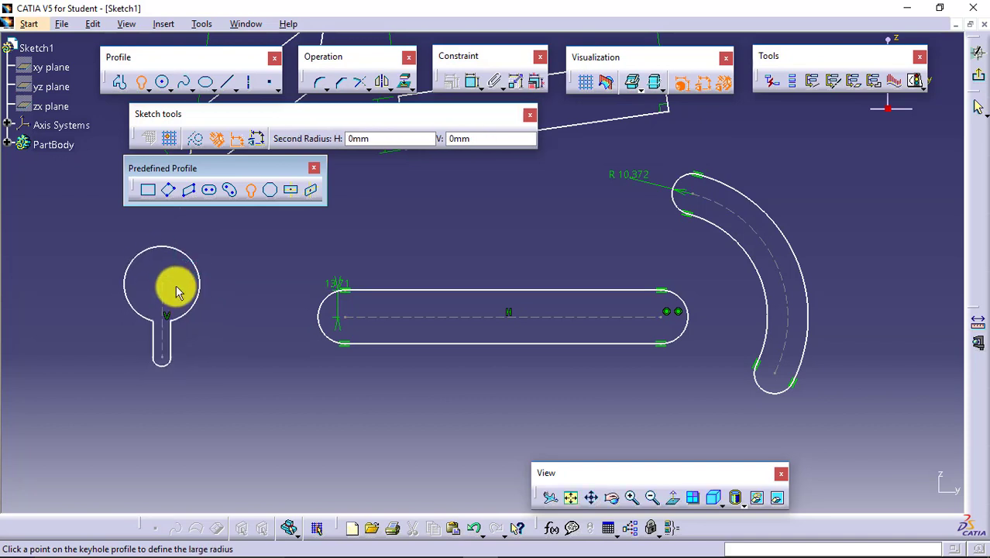
click(183, 301)
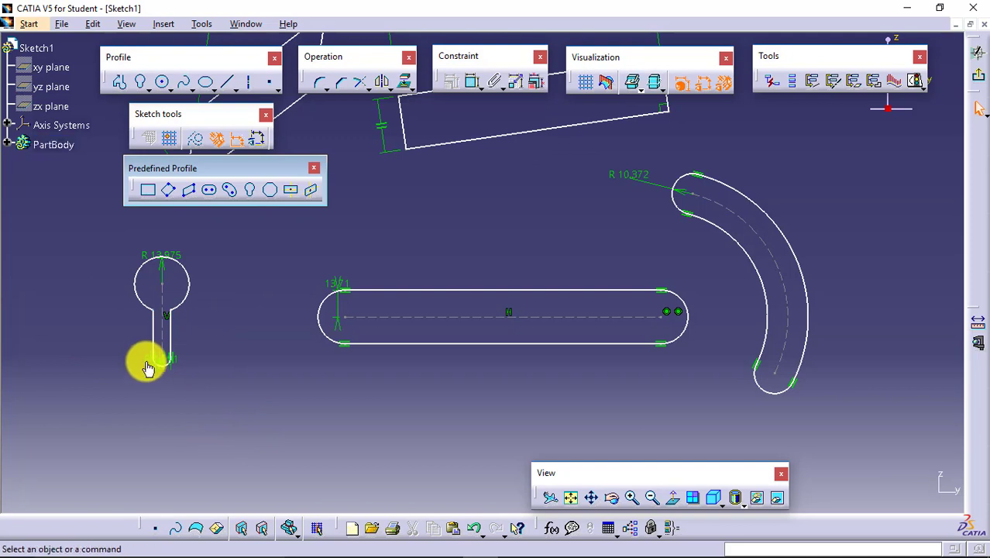
Move the R 4.591 stem dimension below the keyhole, select R 13.975, and fit all in view.
drag(169, 359, 114, 389)
click(254, 387)
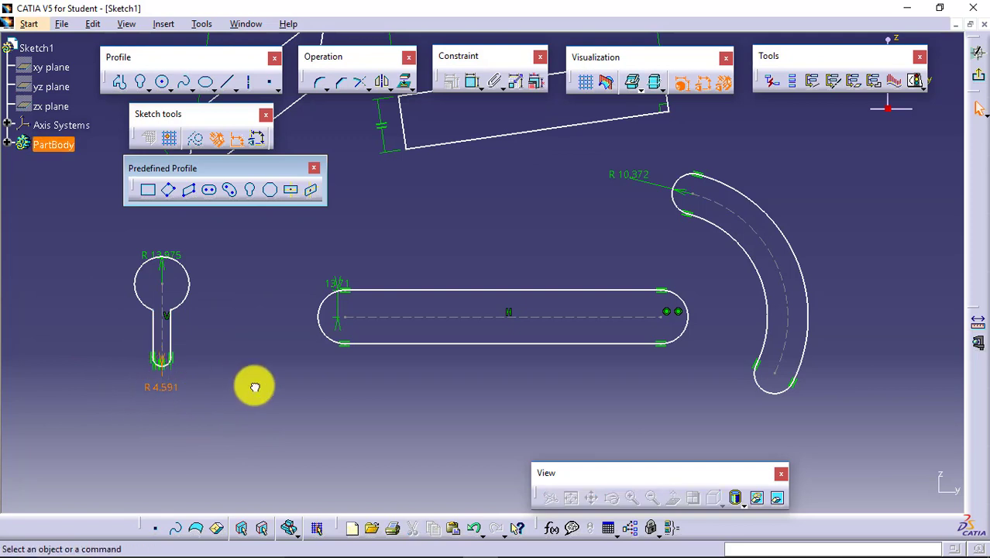
click(175, 249)
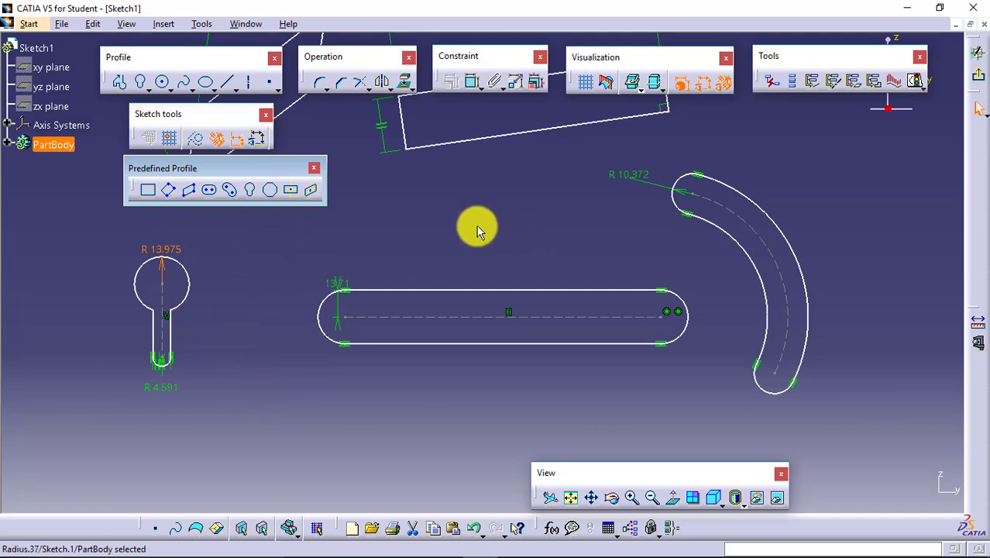
click(572, 499)
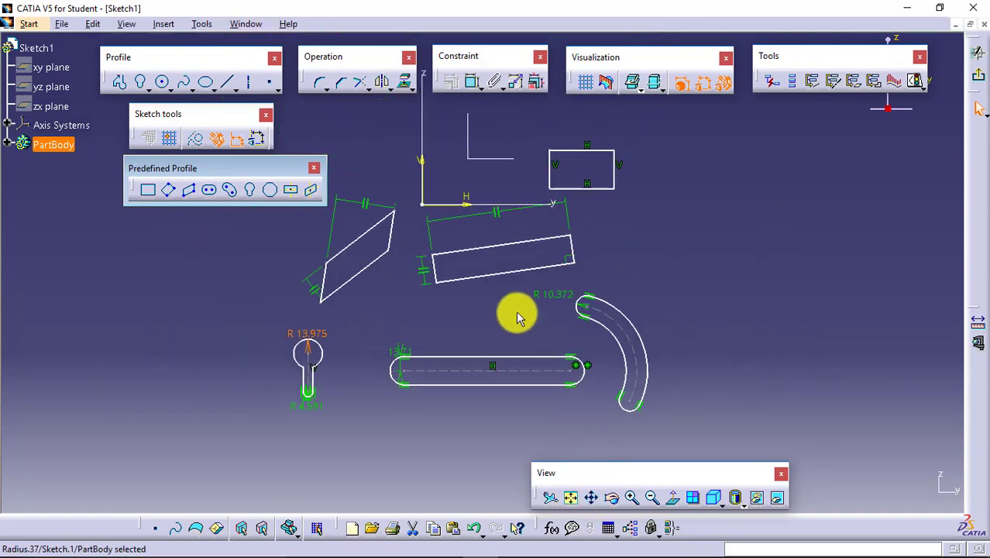
Draw a hexagon centred at the far left of the sketch.
click(268, 198)
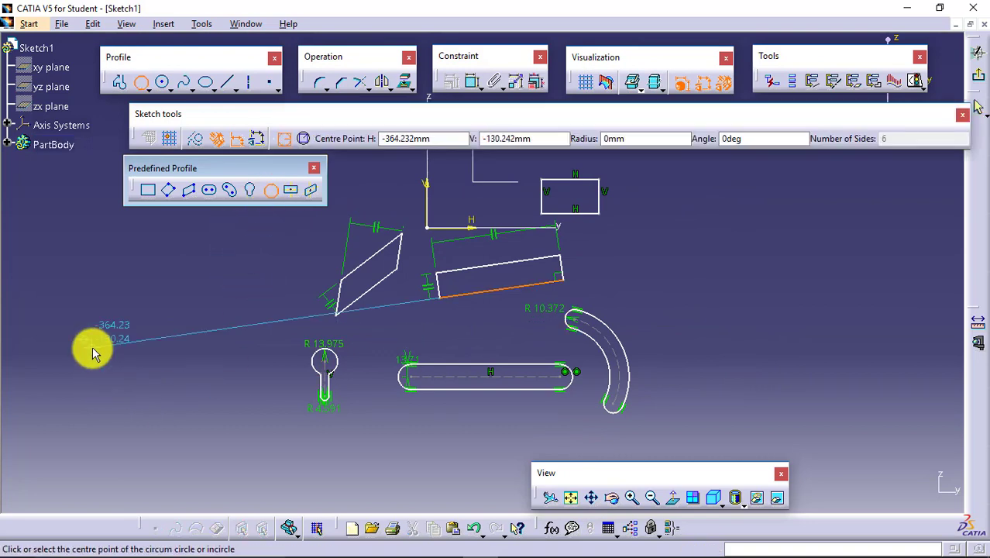
click(101, 320)
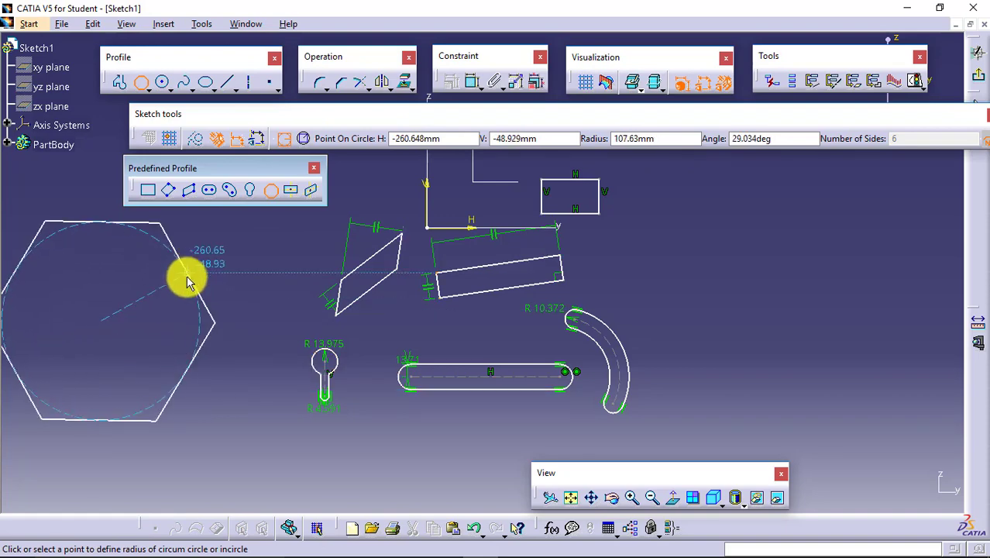
click(165, 290)
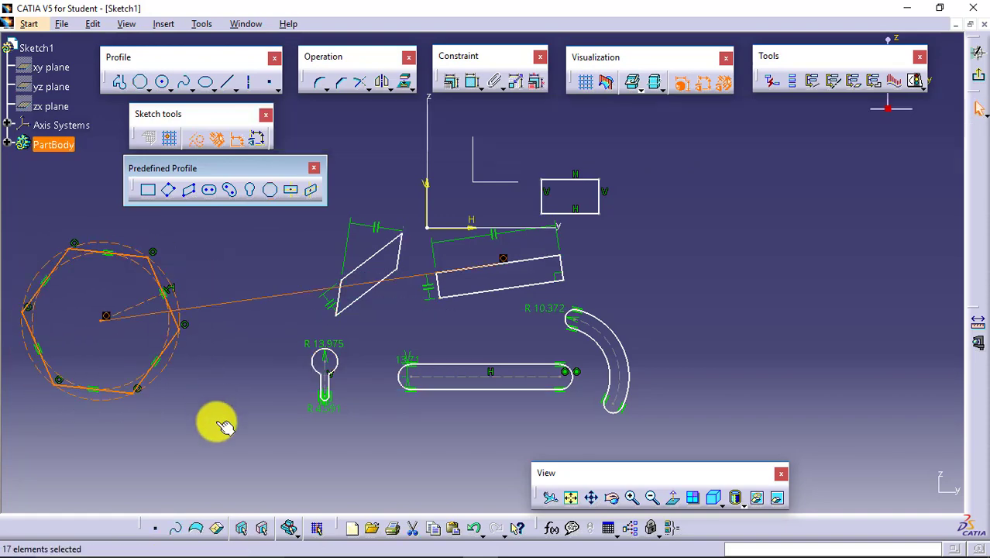
click(222, 424)
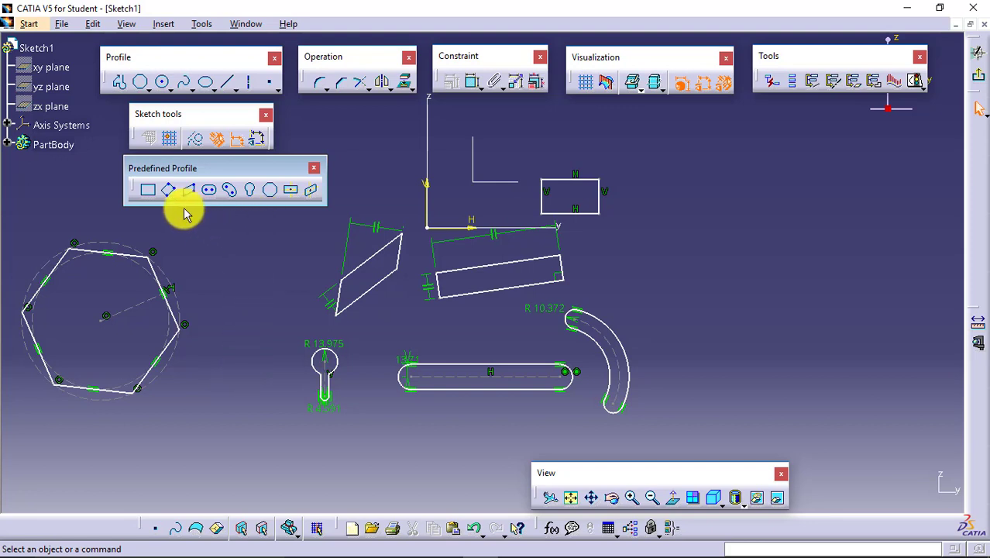
Draw another rectangle at upper right, then box-select all geometry and delete it.
click(146, 194)
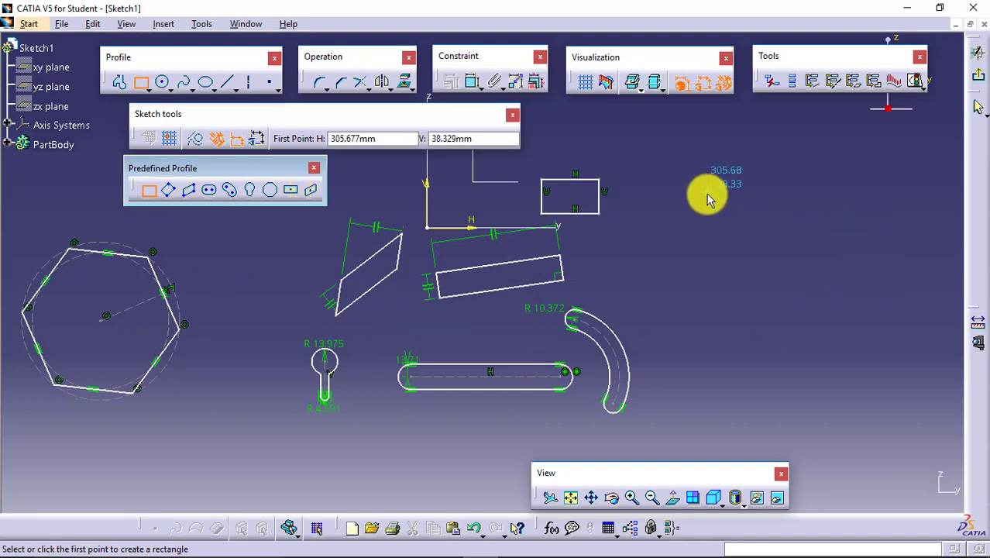
click(726, 165)
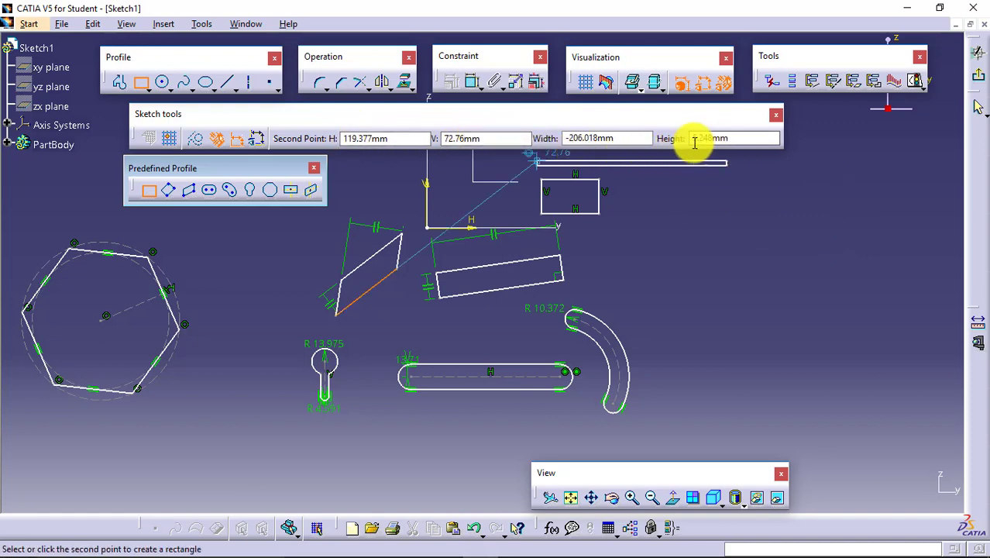
click(901, 293)
click(906, 391)
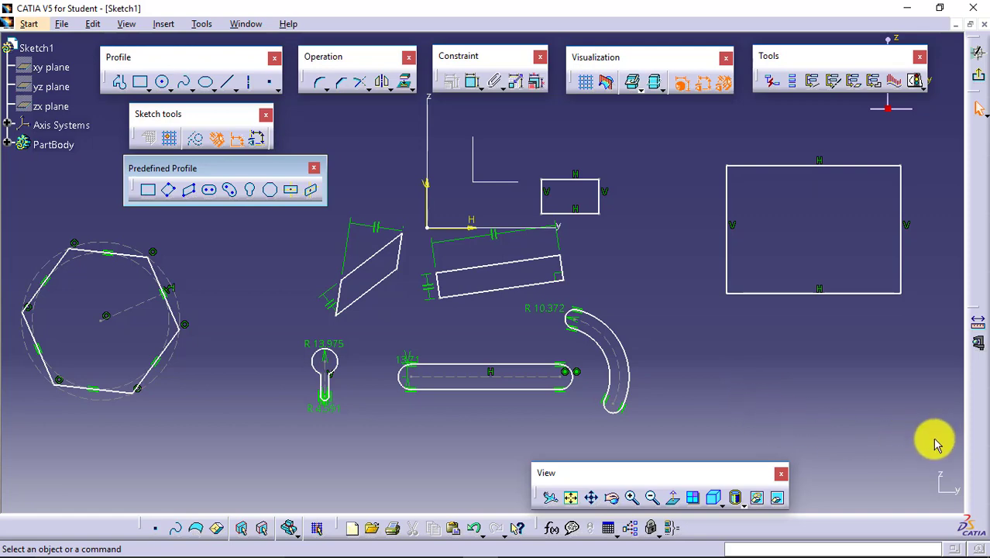
mouse_move(936, 439)
mouse_down()
mouse_move(537, 377)
mouse_move(11, 248)
mouse_move(13, 155)
mouse_up()
key(Delete)
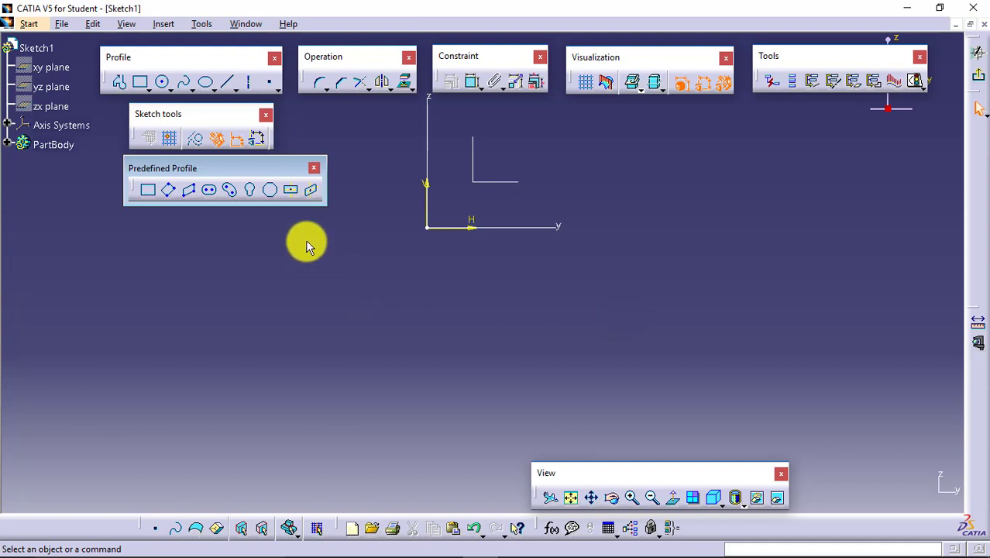
click(292, 192)
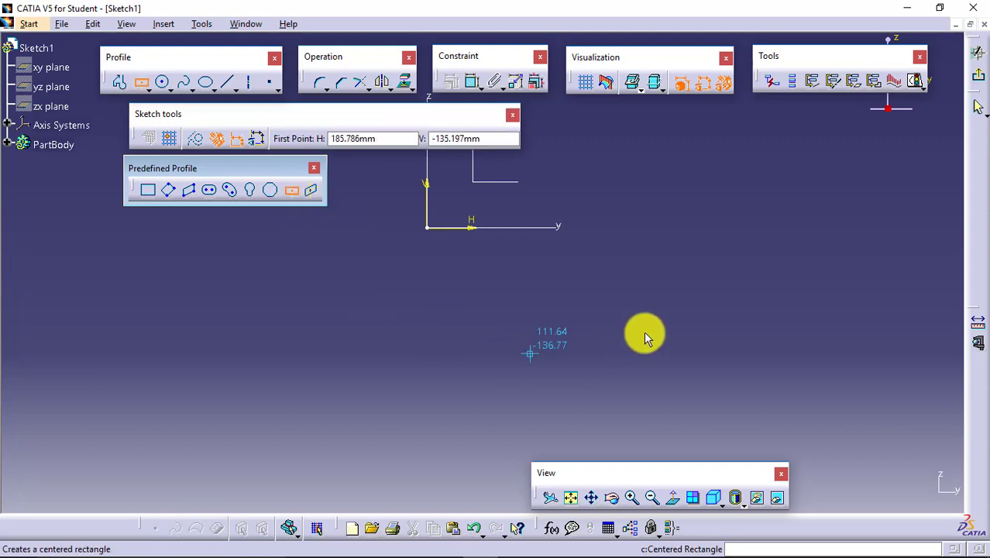
click(735, 260)
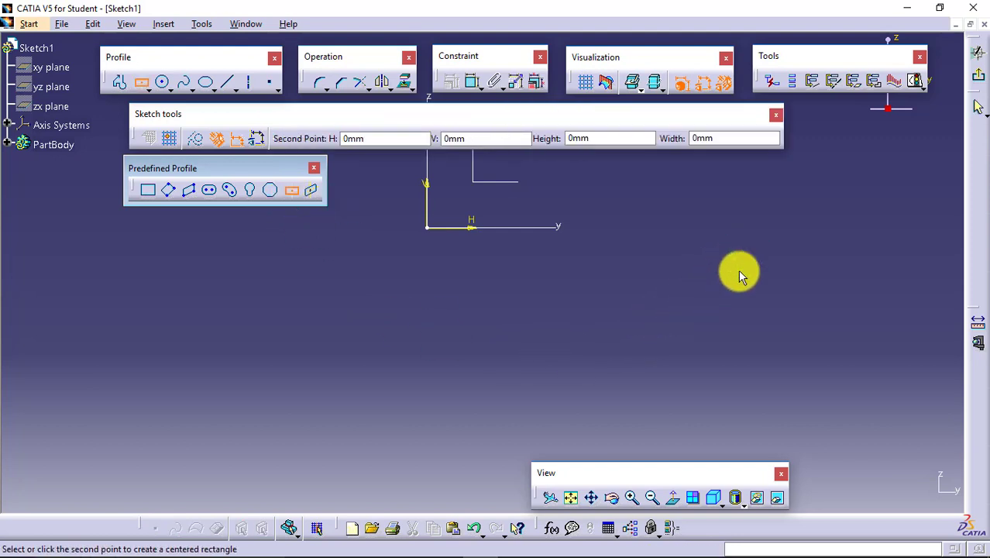
click(645, 315)
click(813, 368)
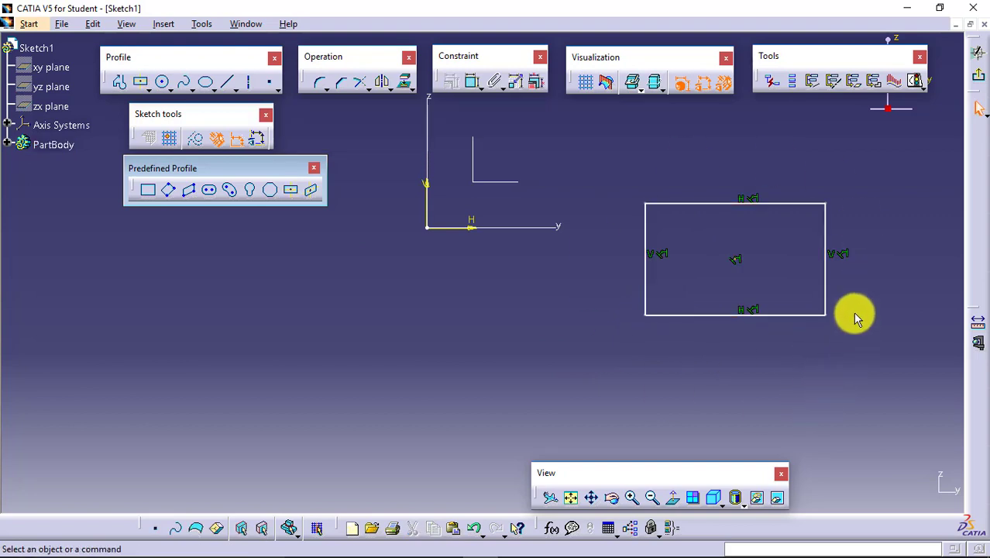
click(844, 255)
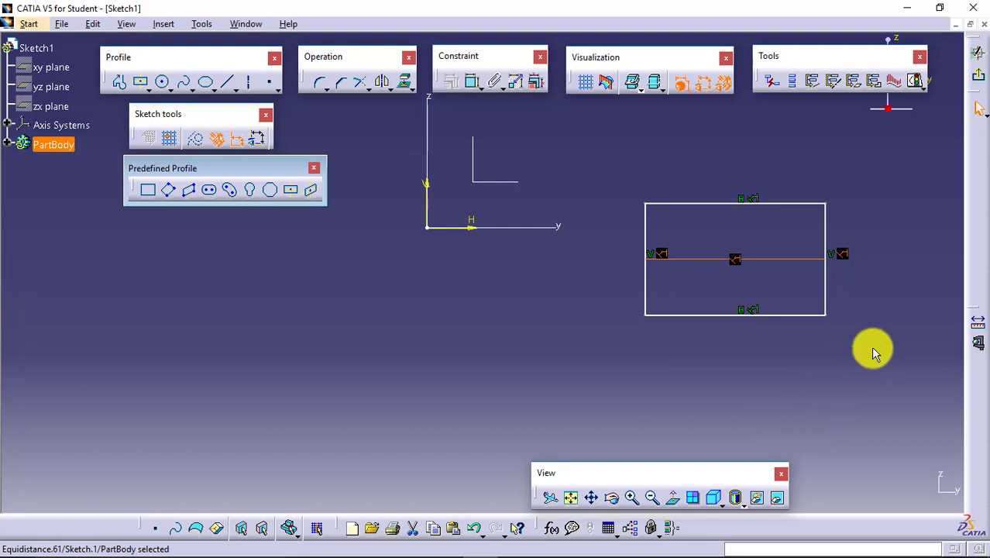
click(859, 297)
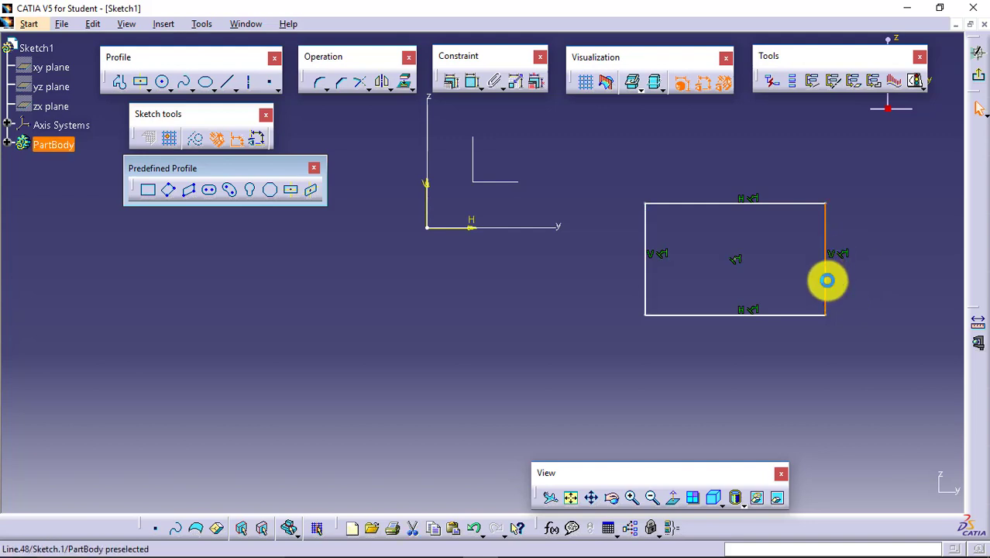
click(826, 278)
click(645, 266)
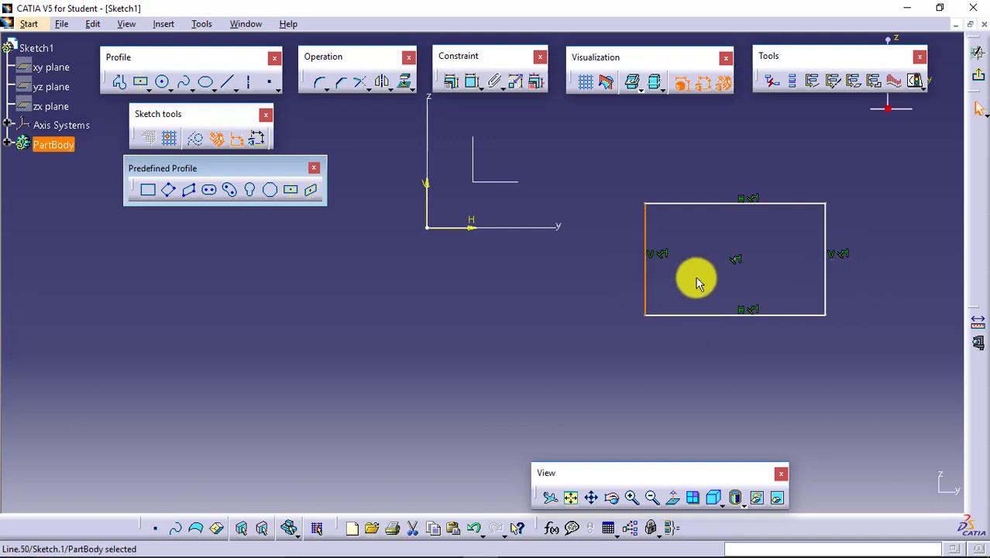
click(740, 263)
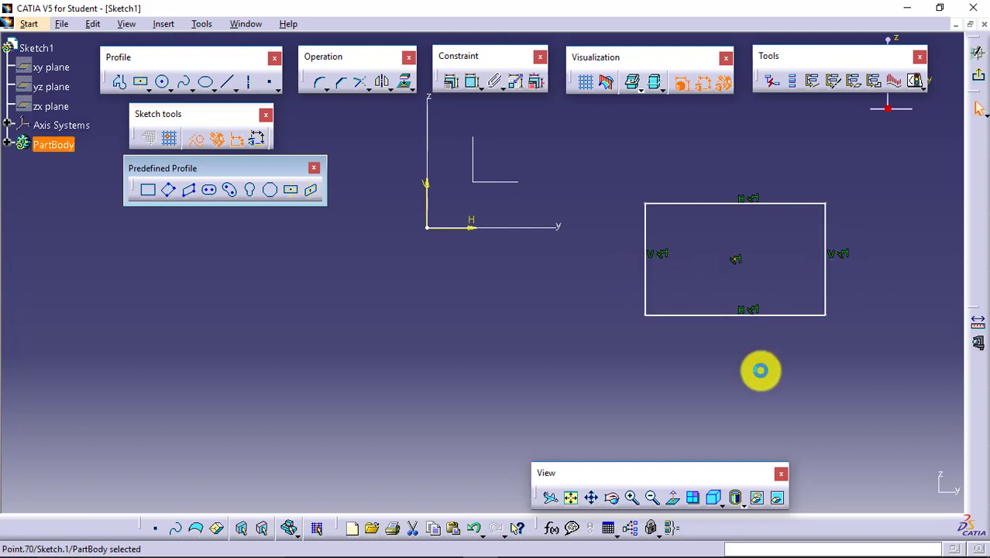
drag(623, 180, 855, 332)
key(Delete)
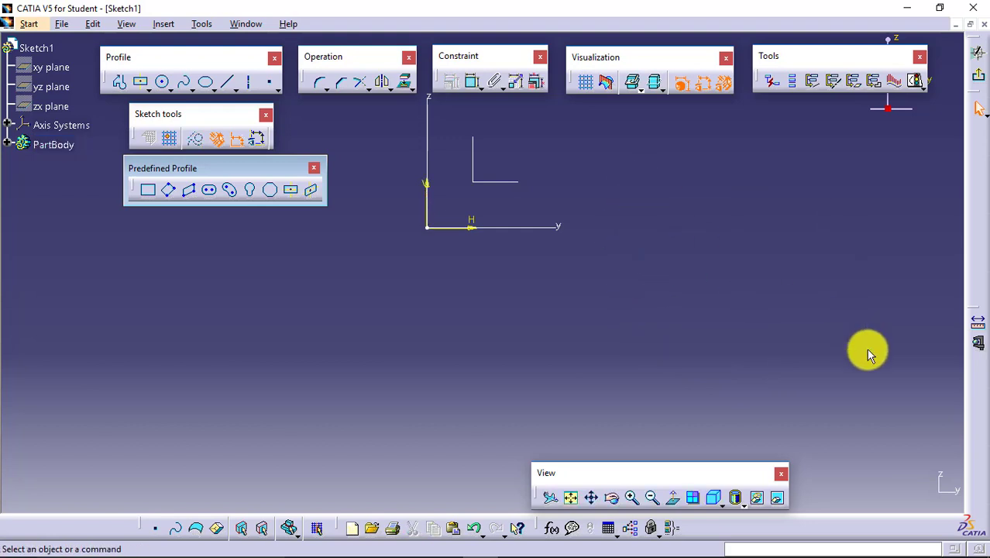
Abandon the centred parallelogram and tear the Circle flyout off as a floating toolbar.
click(311, 191)
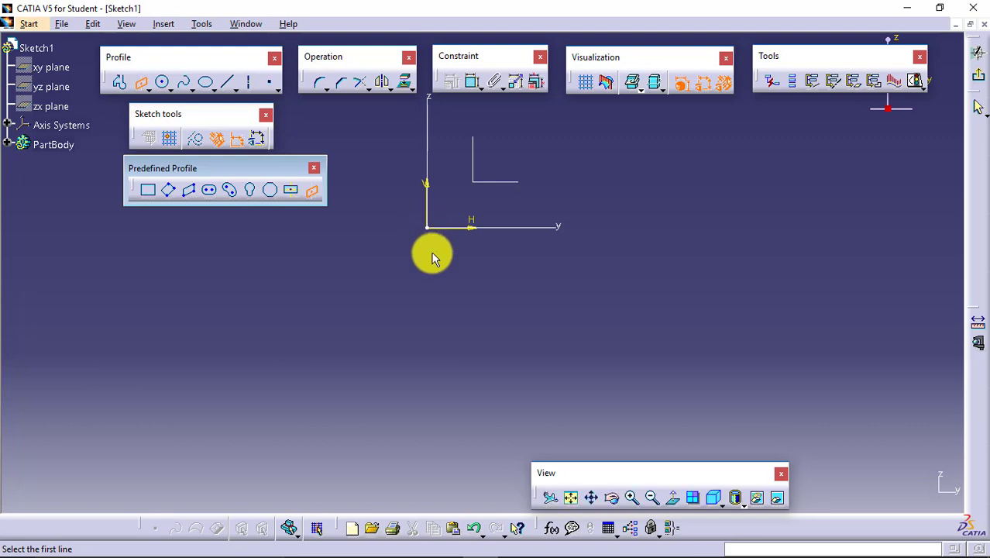
click(312, 191)
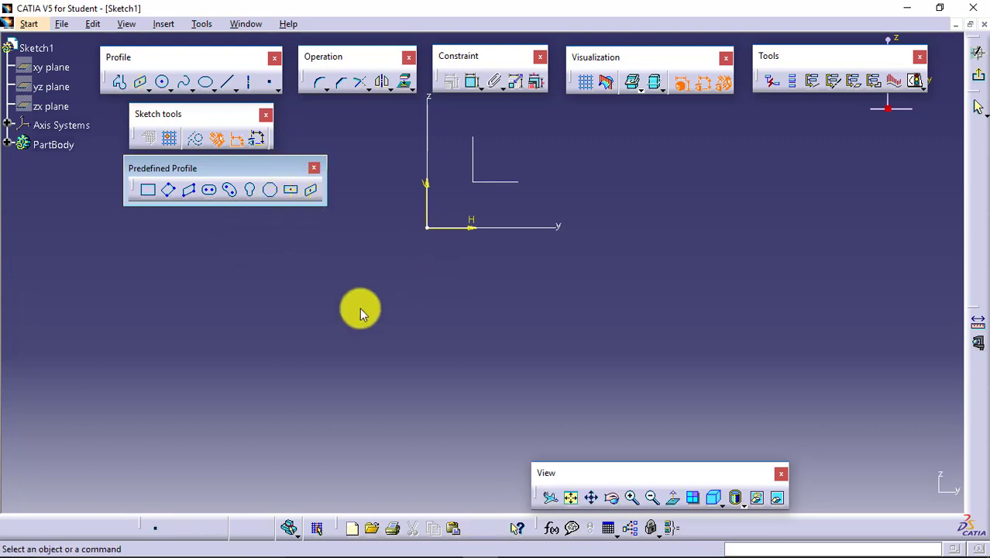
click(166, 88)
drag(176, 105, 144, 236)
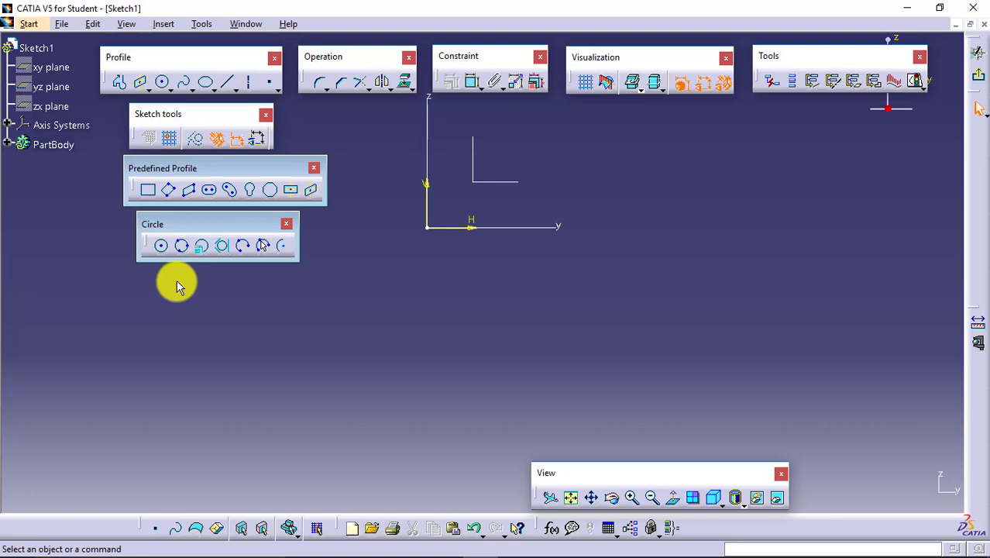
Place a circle right of the axes and set its radius to 100 mm.
click(161, 247)
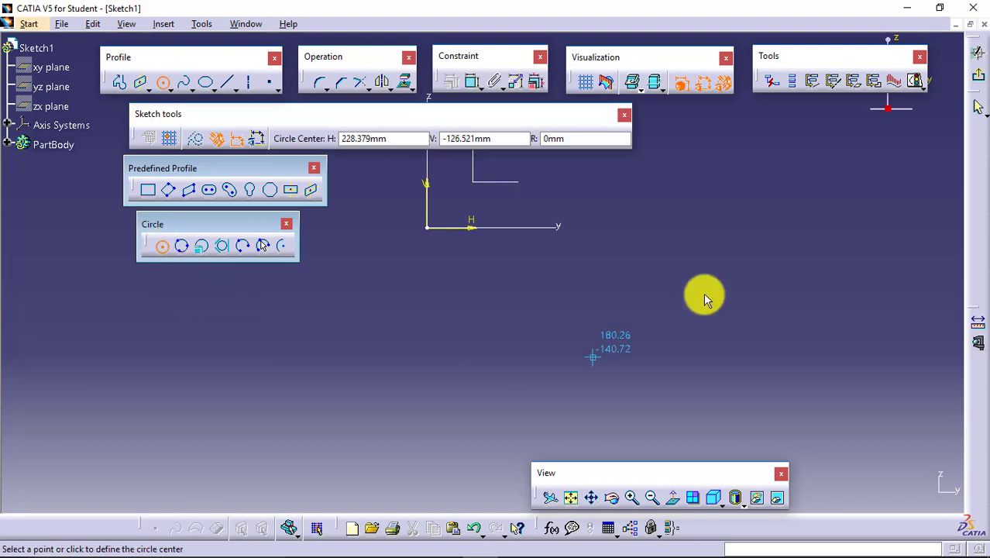
click(723, 258)
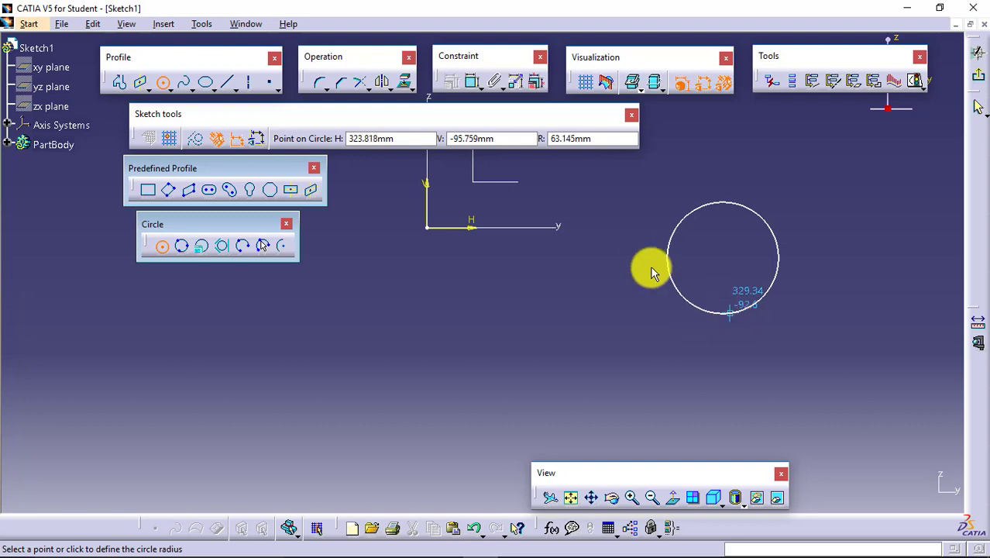
double_click(592, 138)
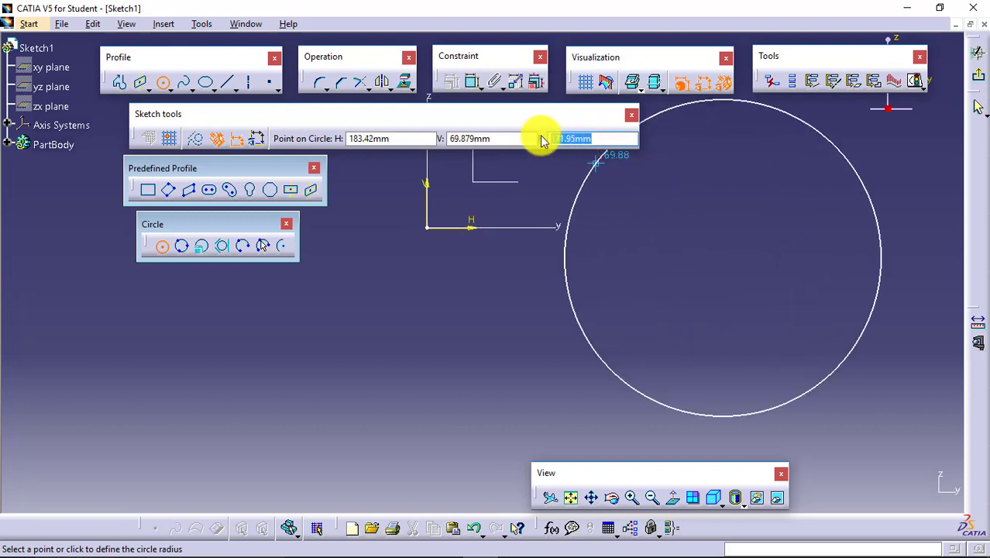
text(100)
key(Return)
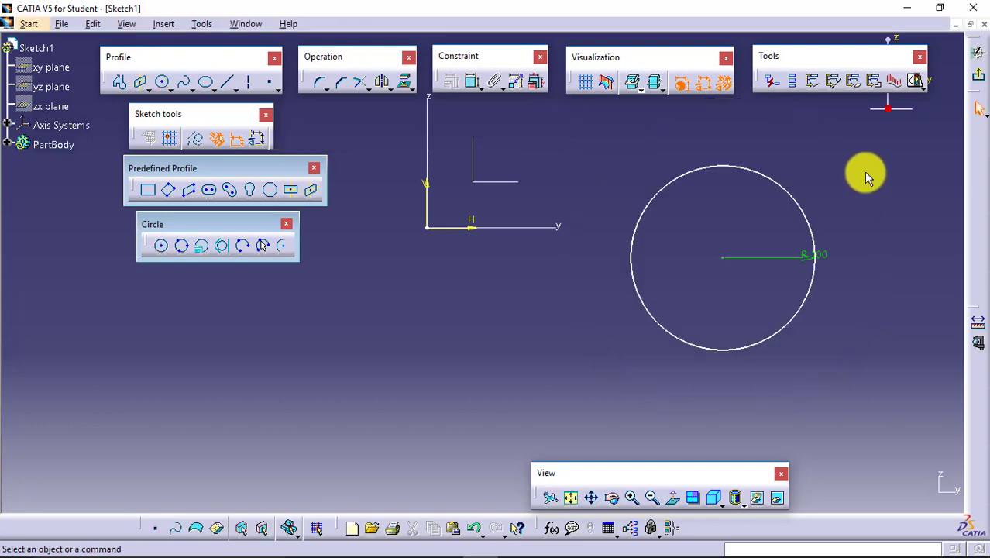
Begin a line profile, placing its first corner below the axes.
click(181, 249)
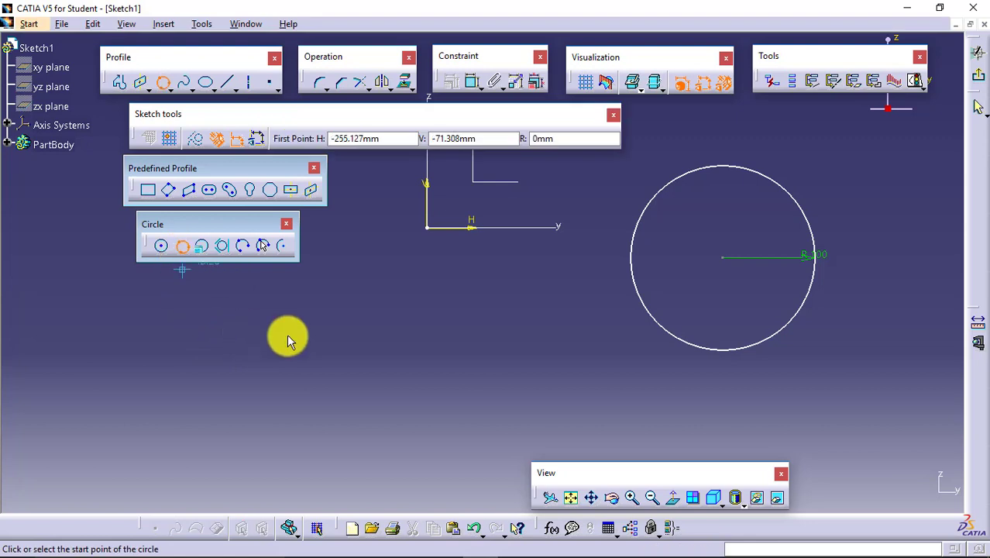
click(183, 247)
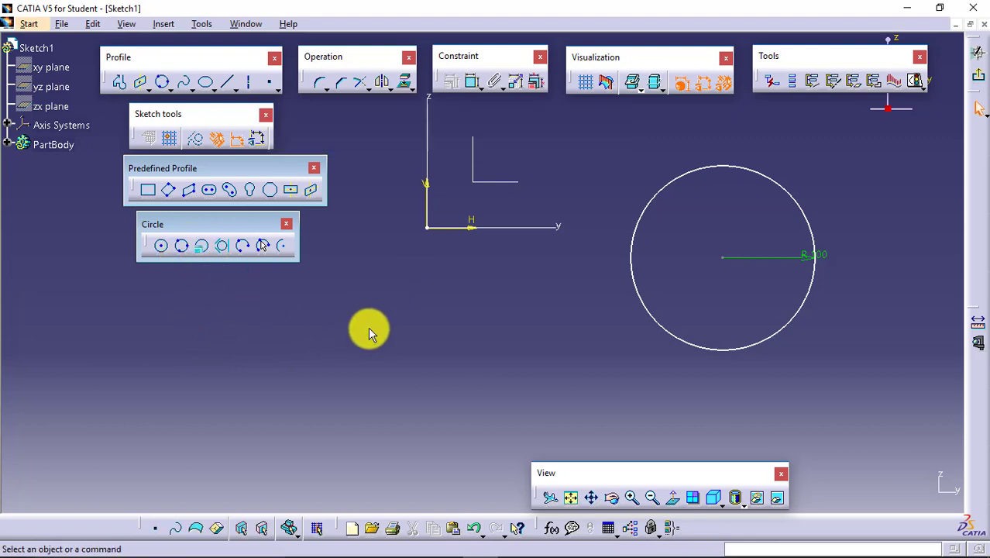
click(121, 83)
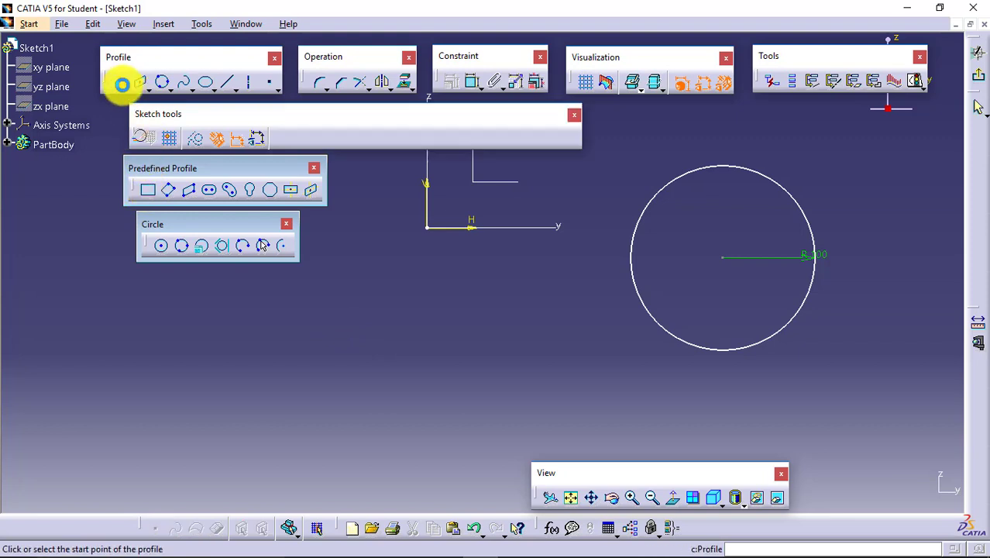
click(434, 287)
Add the second and third corners and close the profile into a triangle on its start point.
click(327, 434)
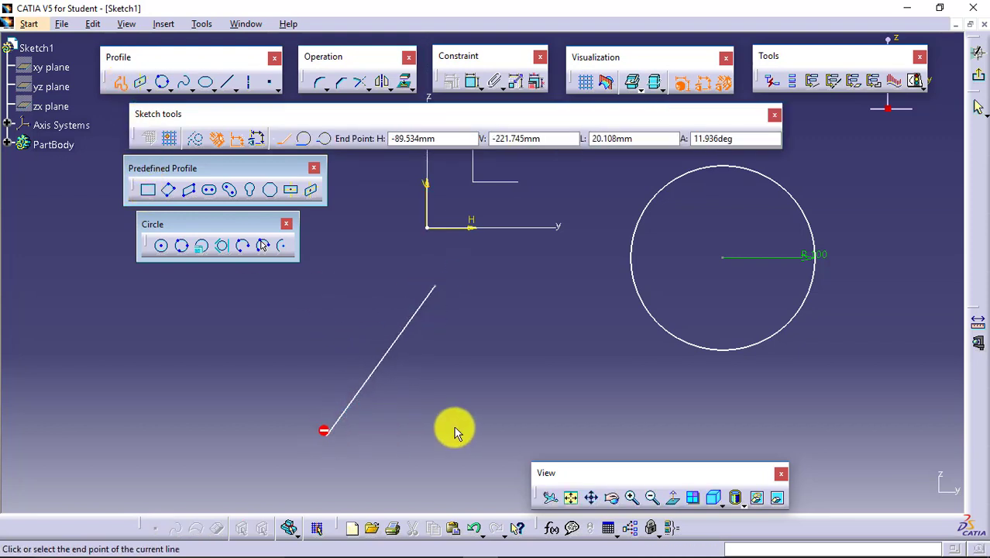
click(609, 413)
click(436, 287)
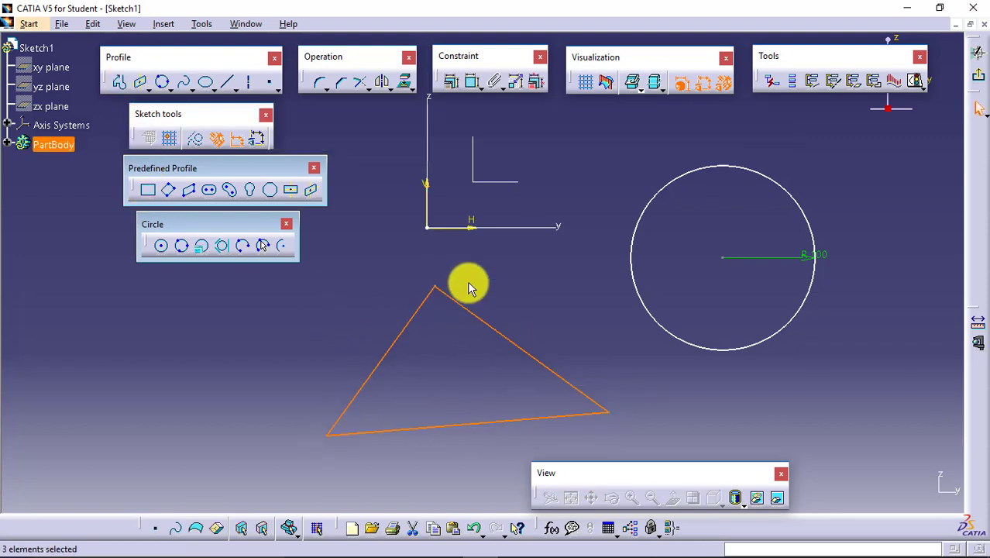
click(522, 275)
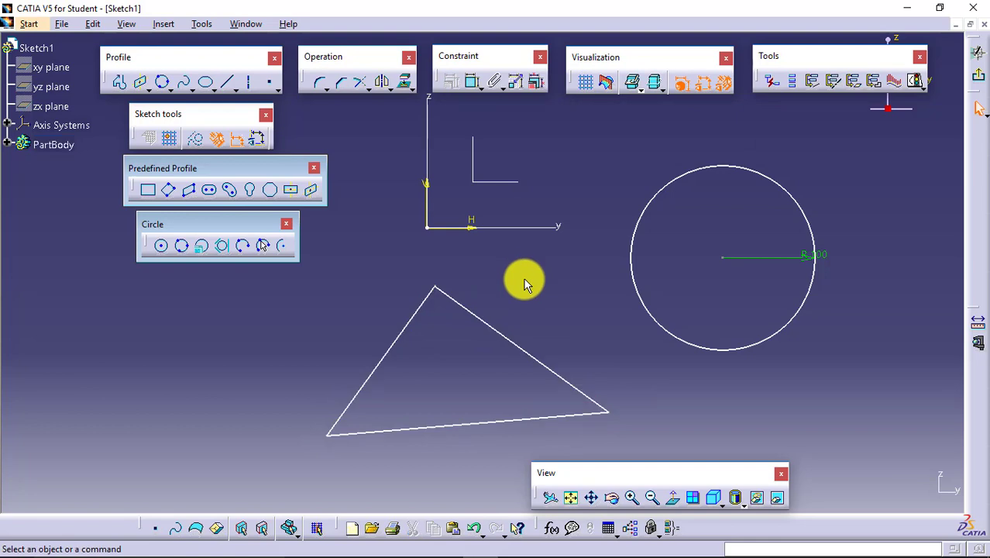
click(436, 288)
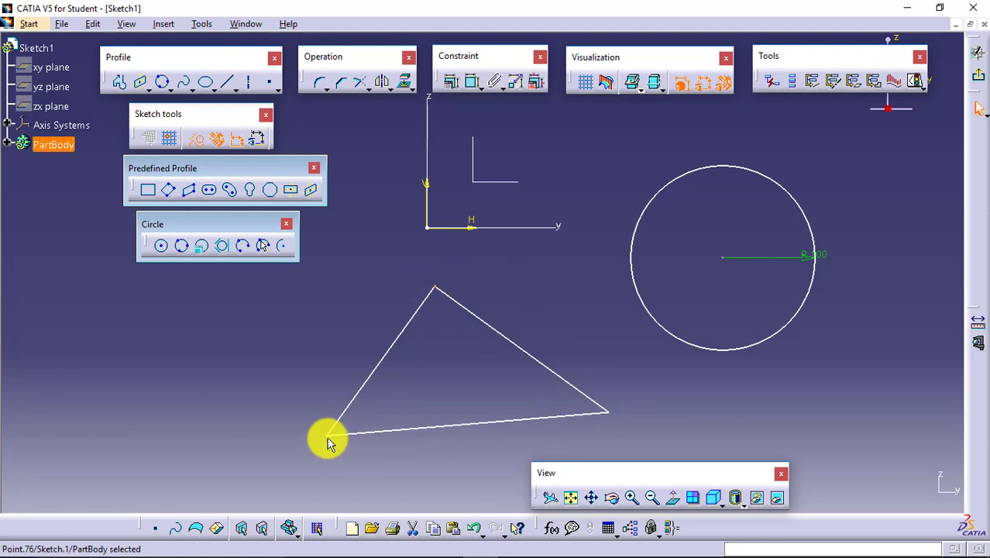
click(590, 323)
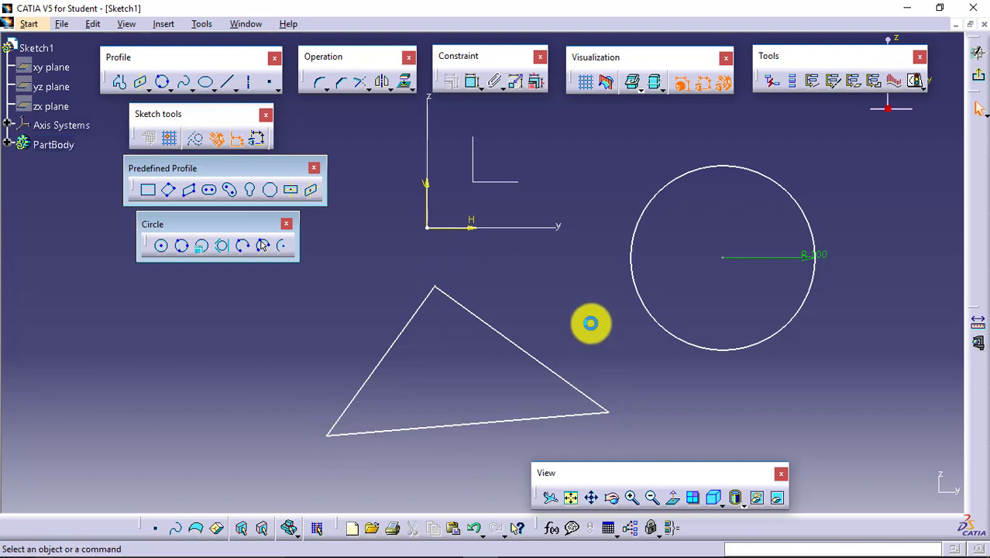
Draw a three-point circle through the triangle's top, bottom-right and left corners.
click(183, 246)
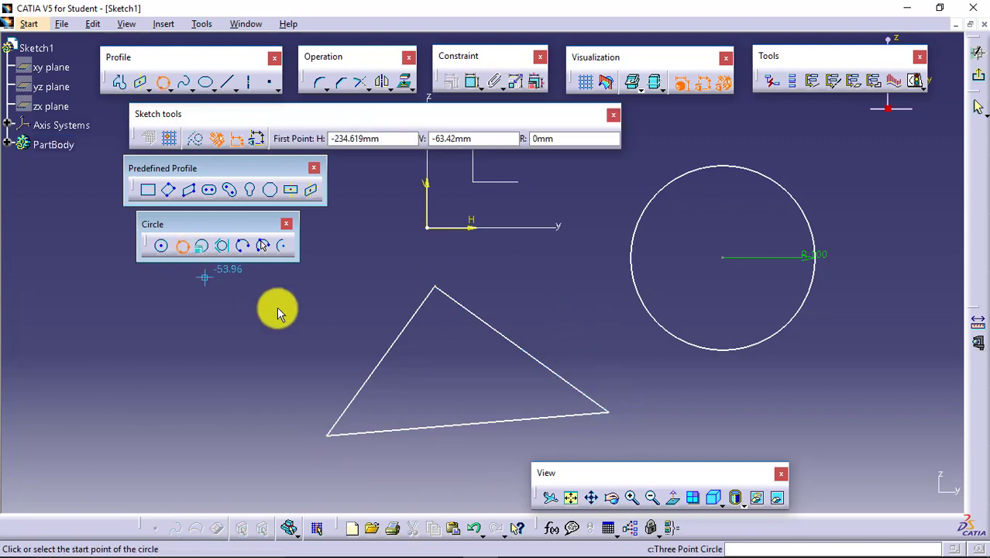
click(434, 287)
click(608, 413)
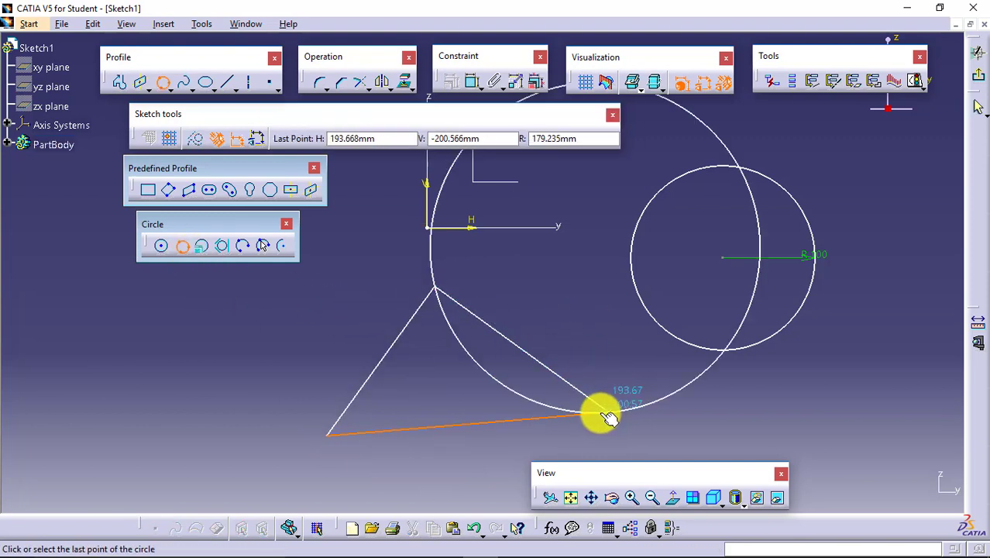
click(328, 434)
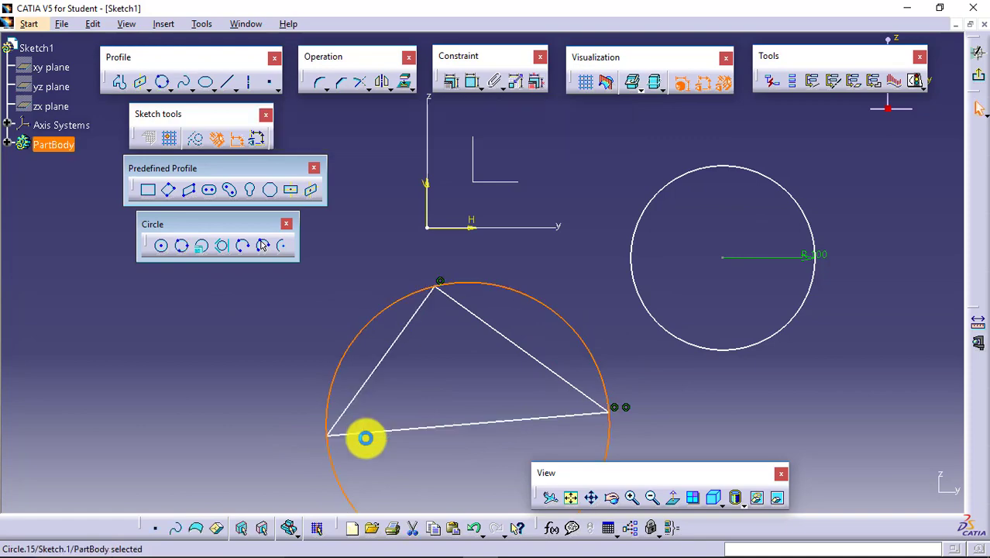
click(695, 348)
click(717, 399)
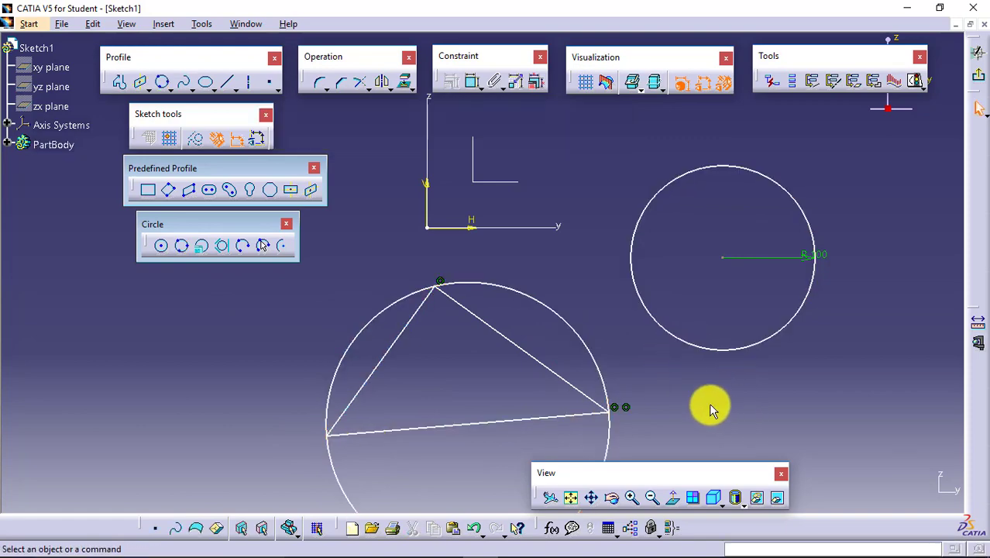
click(591, 497)
drag(482, 361, 499, 221)
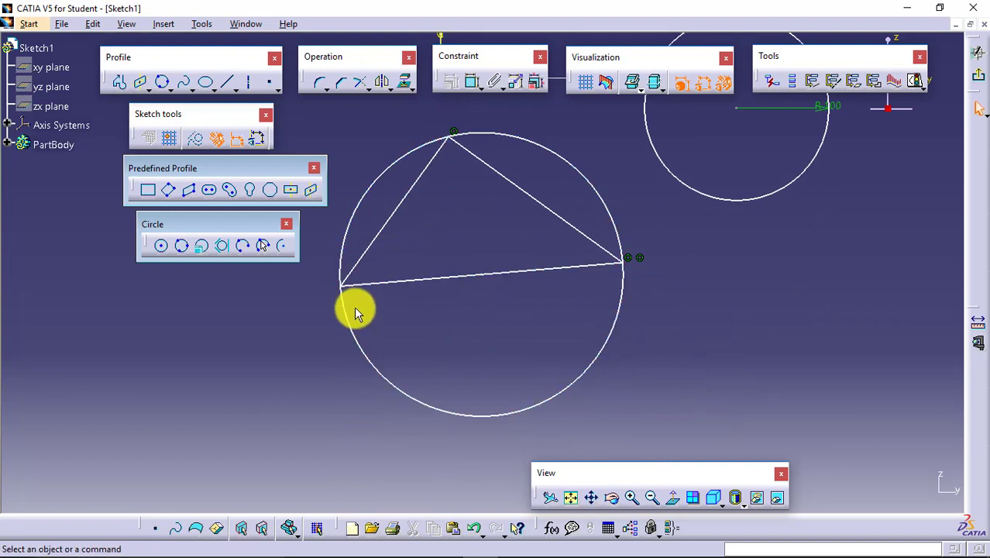
Create a 10 mm radius circle at H 0 mm, V 0 mm using coordinates.
click(205, 248)
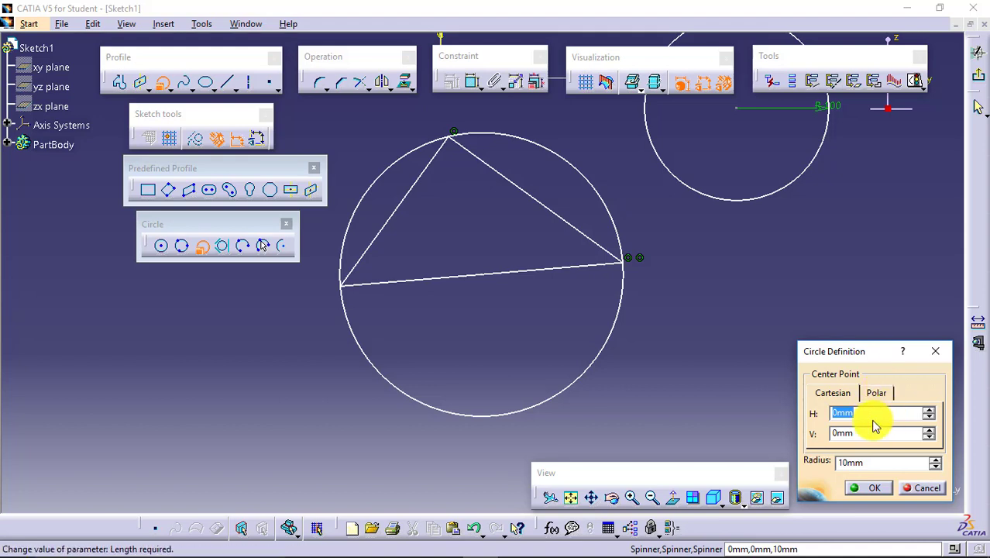
double_click(873, 461)
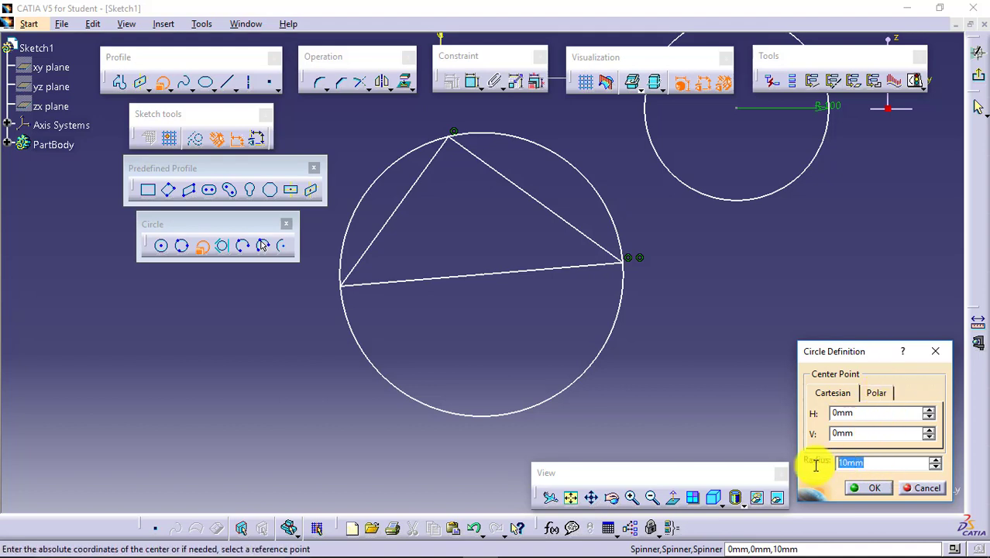
click(872, 490)
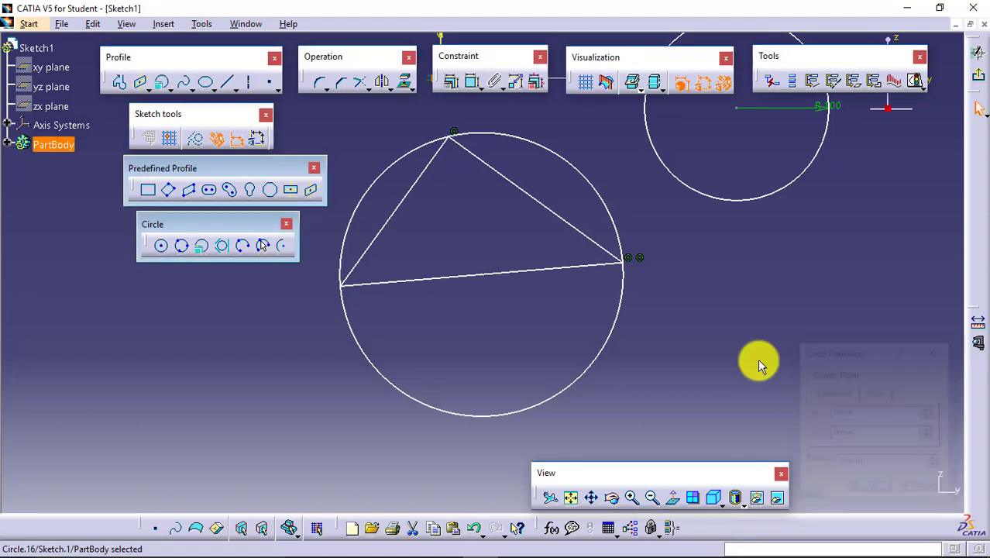
click(575, 500)
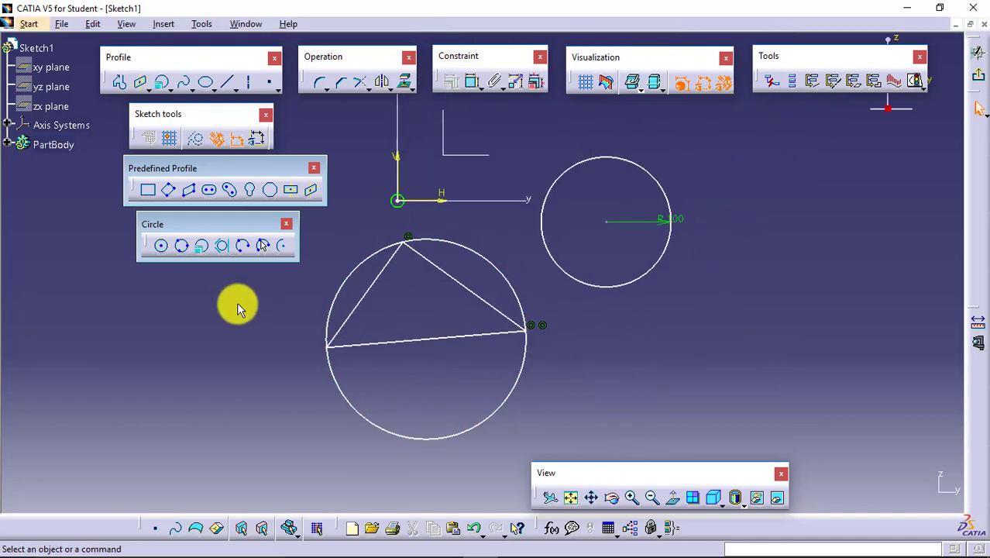
Inscribe a tri-tangent circle touching the triangle's left, right and bottom sides.
click(223, 247)
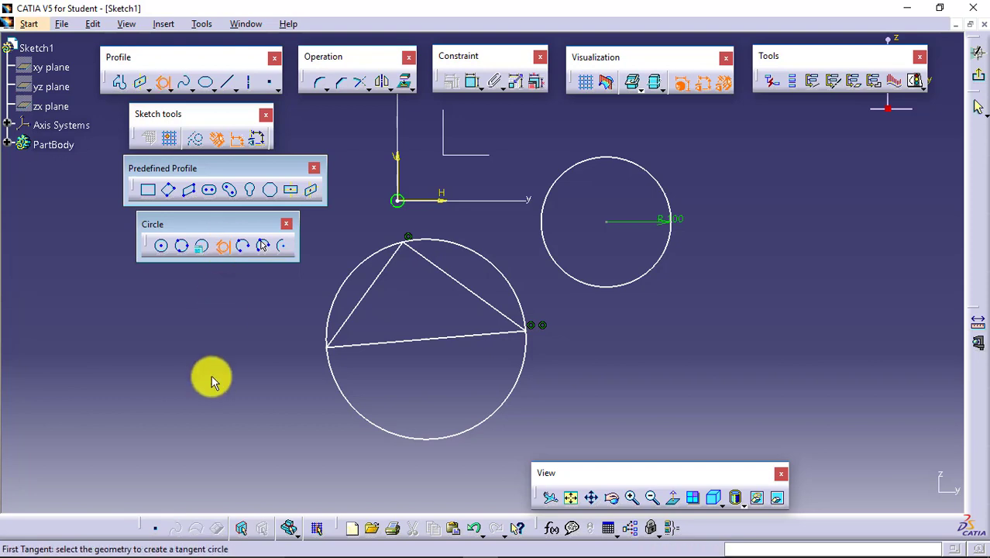
click(377, 276)
click(457, 284)
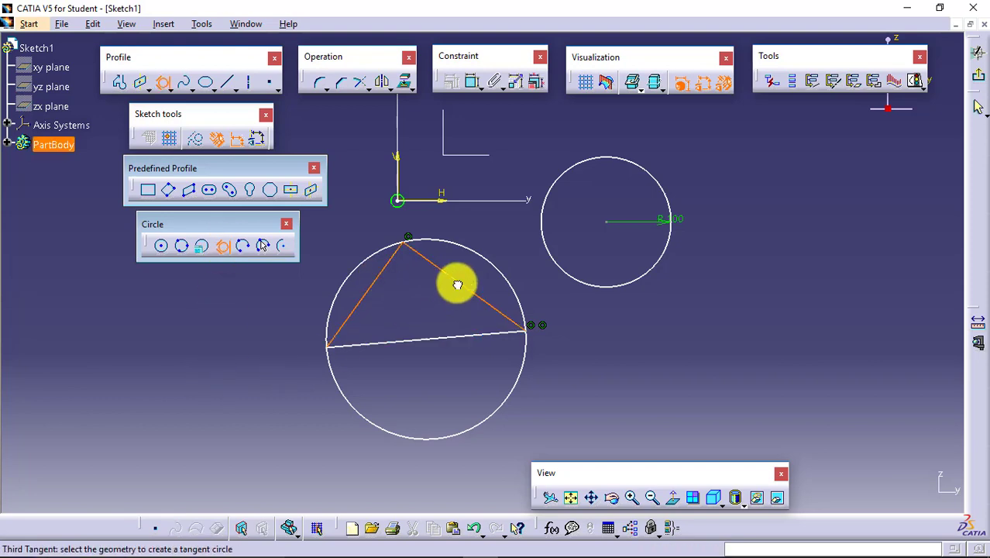
click(442, 339)
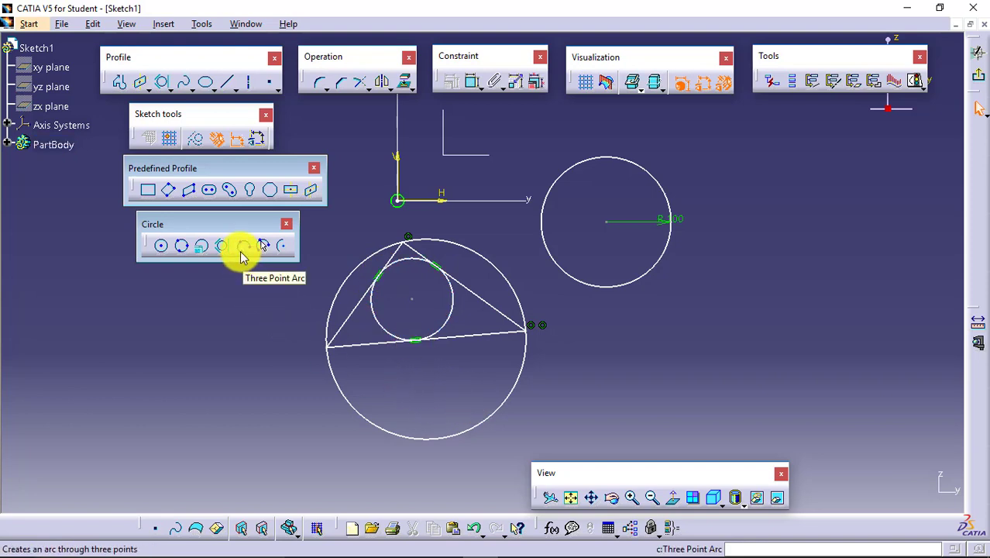
Draw a three-point arc at the lower right, starting just right of the triangle.
click(242, 259)
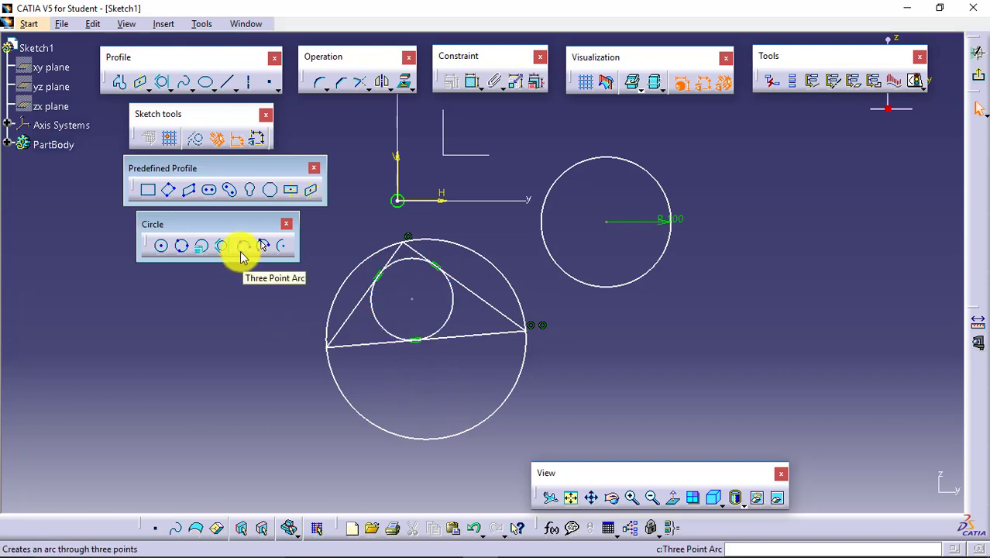
click(639, 353)
click(740, 276)
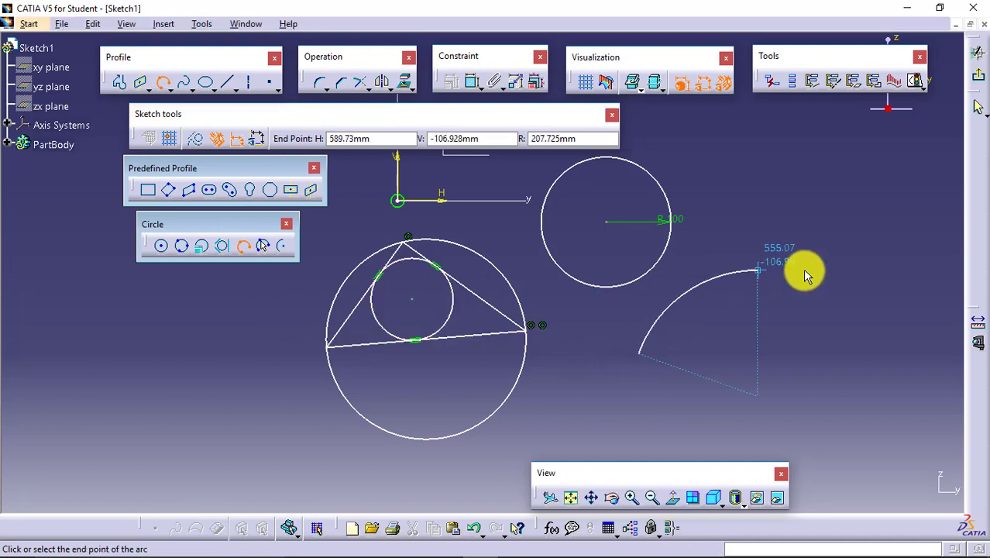
click(879, 280)
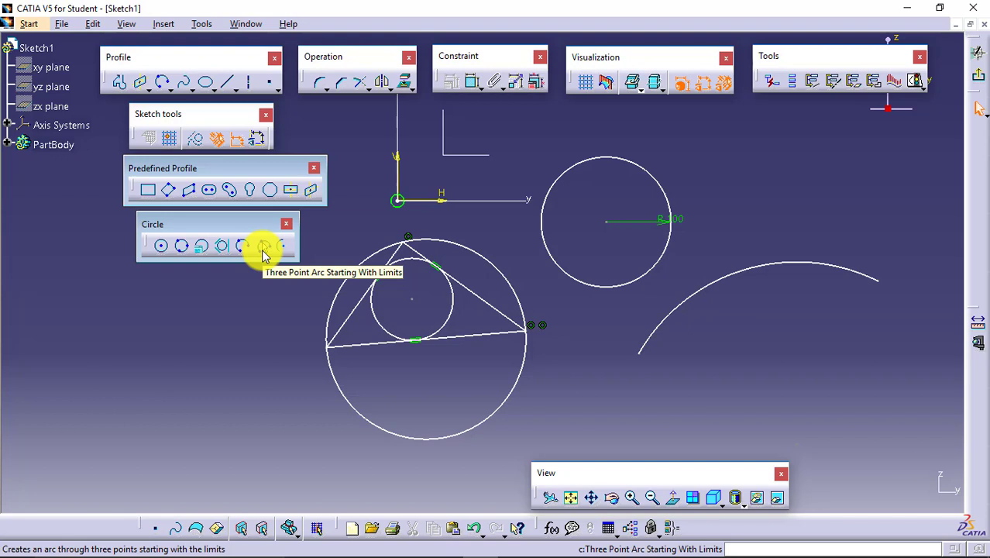
Draw a three-point arc at lower left, placing both ends before its middle point.
click(264, 248)
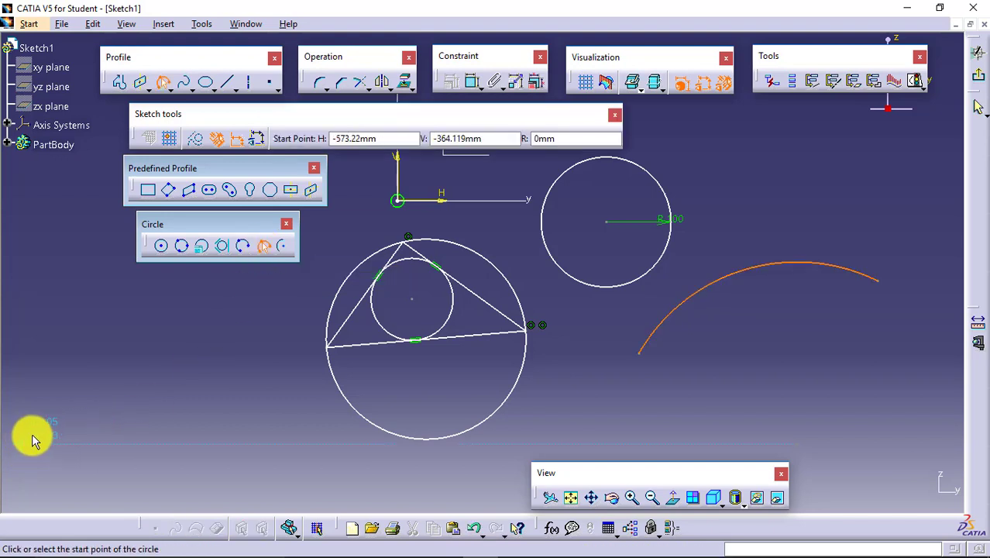
click(31, 435)
click(286, 318)
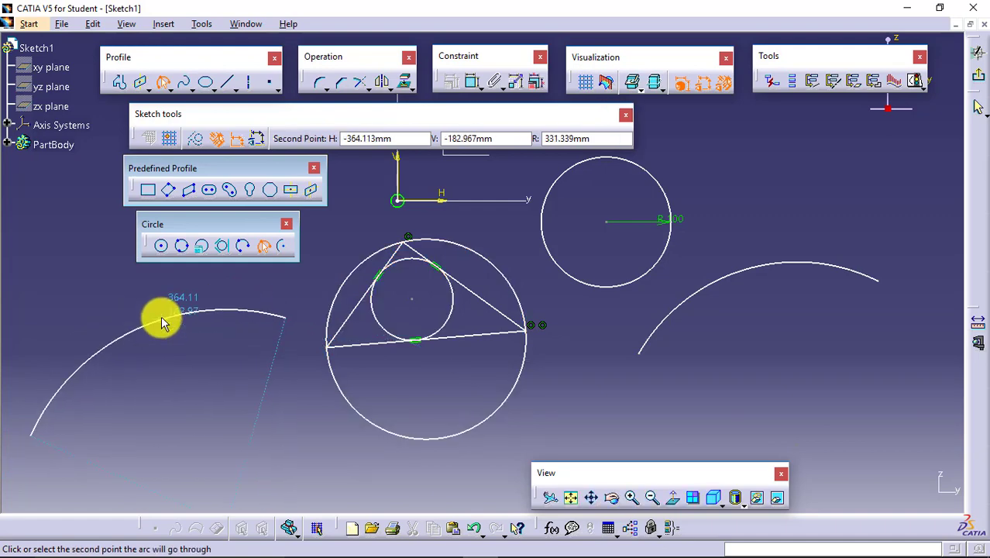
click(162, 319)
click(229, 403)
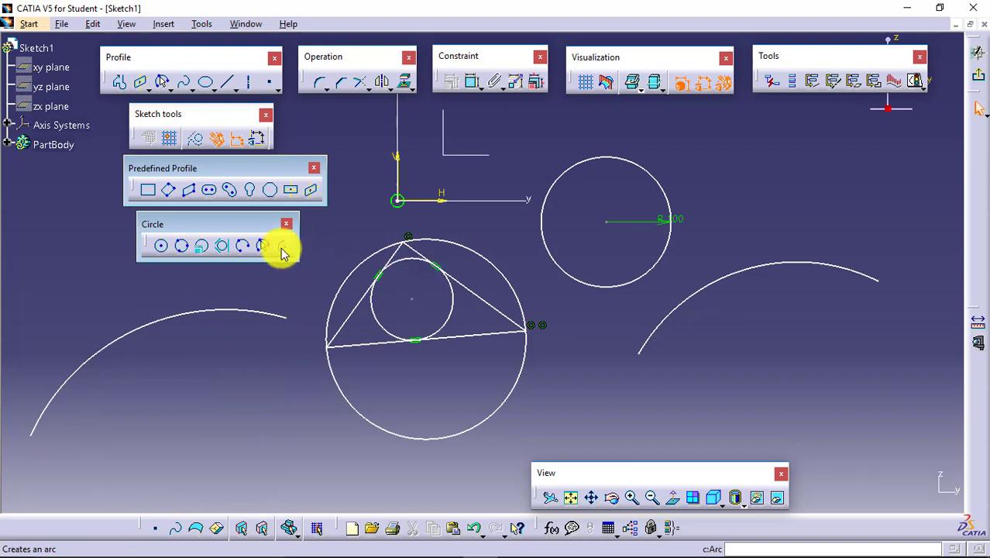
Draw an arc centred on the 10 mm circle's centre, from lower right up to its end.
click(282, 250)
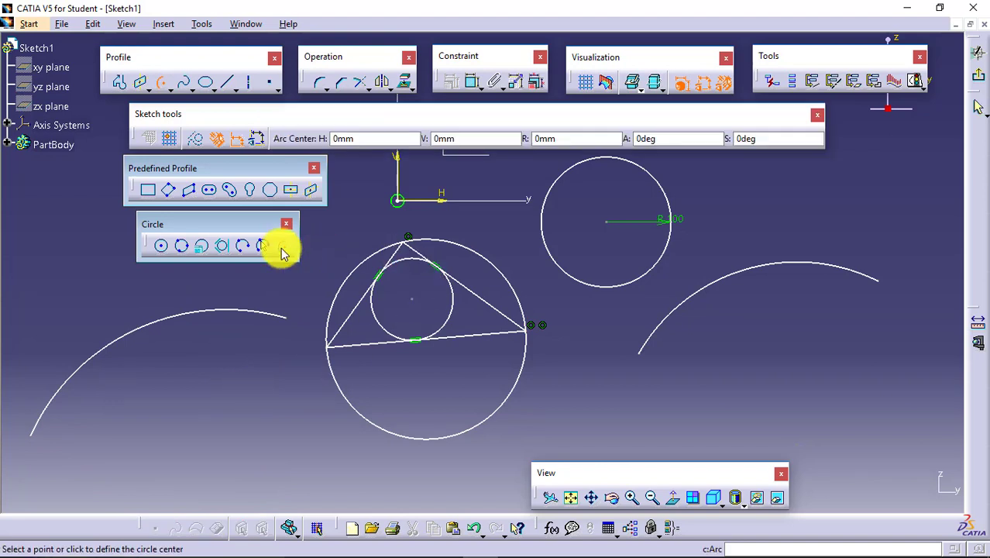
click(411, 299)
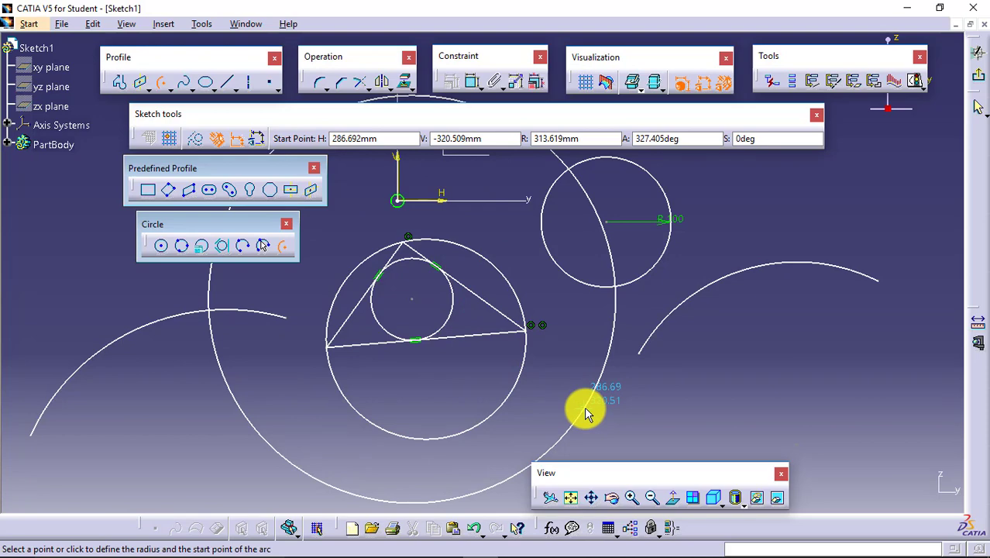
click(585, 410)
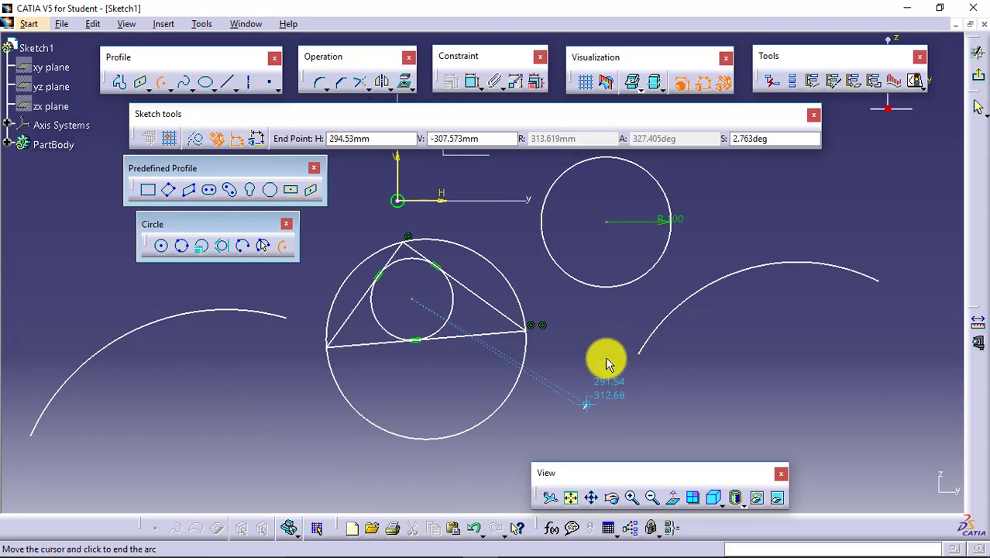
click(595, 194)
click(808, 205)
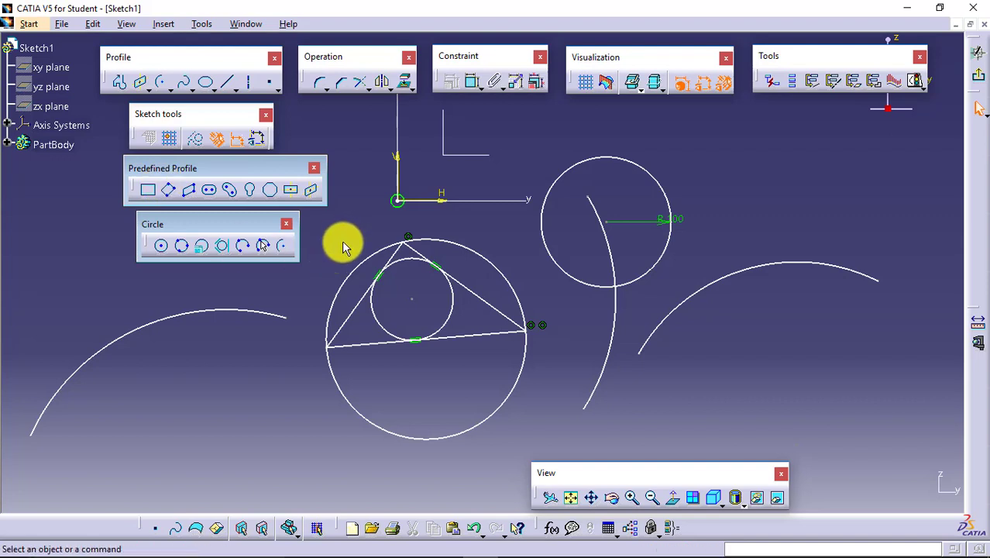
Start a spline with four control points from far left to just past the origin.
click(189, 87)
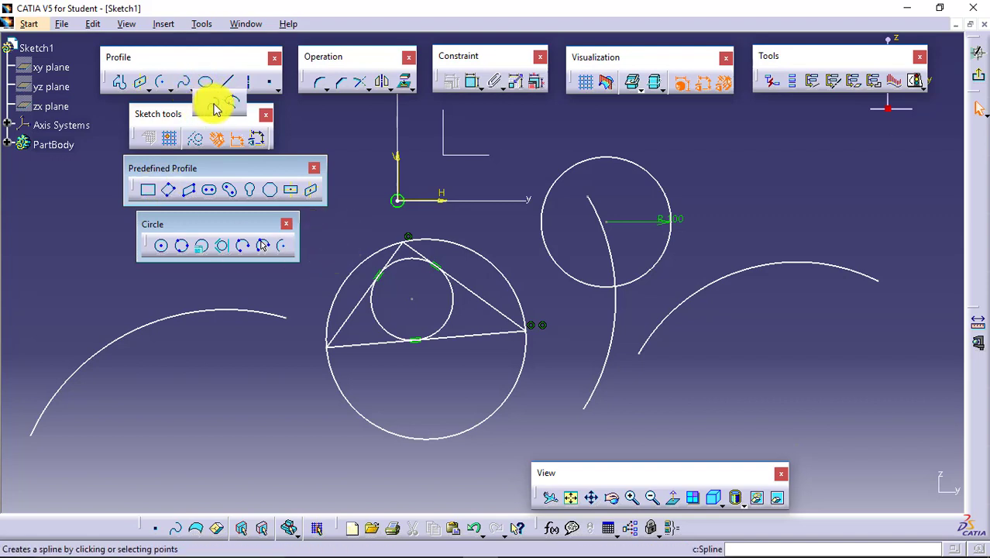
click(215, 110)
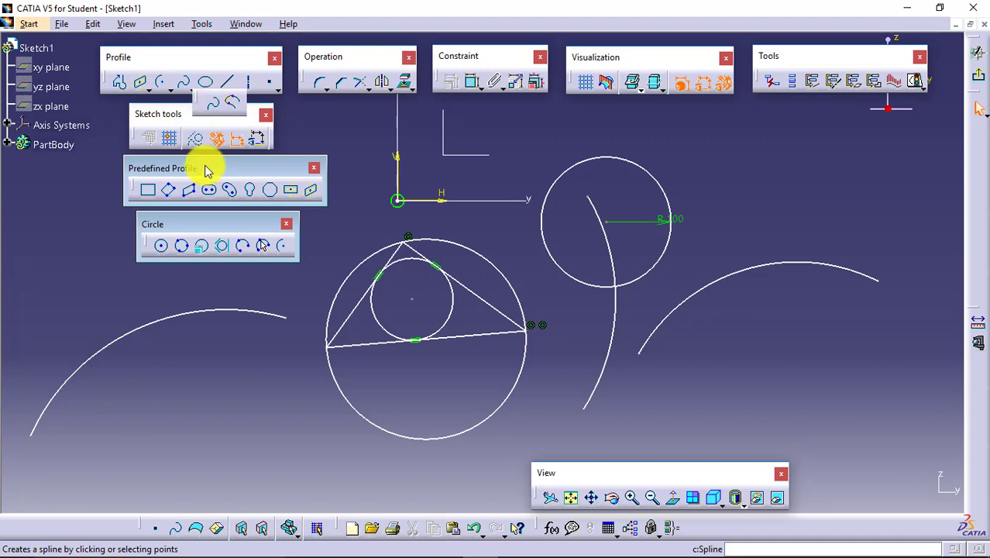
click(68, 317)
click(119, 231)
click(210, 293)
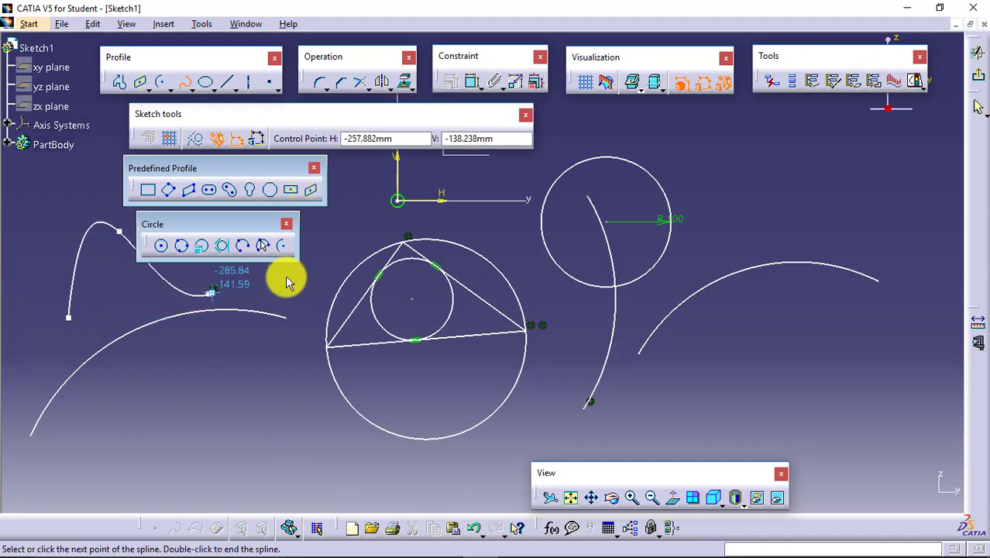
click(318, 253)
Finish the spline at the far right and close the Circle and Predefined Profile toolbars.
click(489, 227)
click(680, 311)
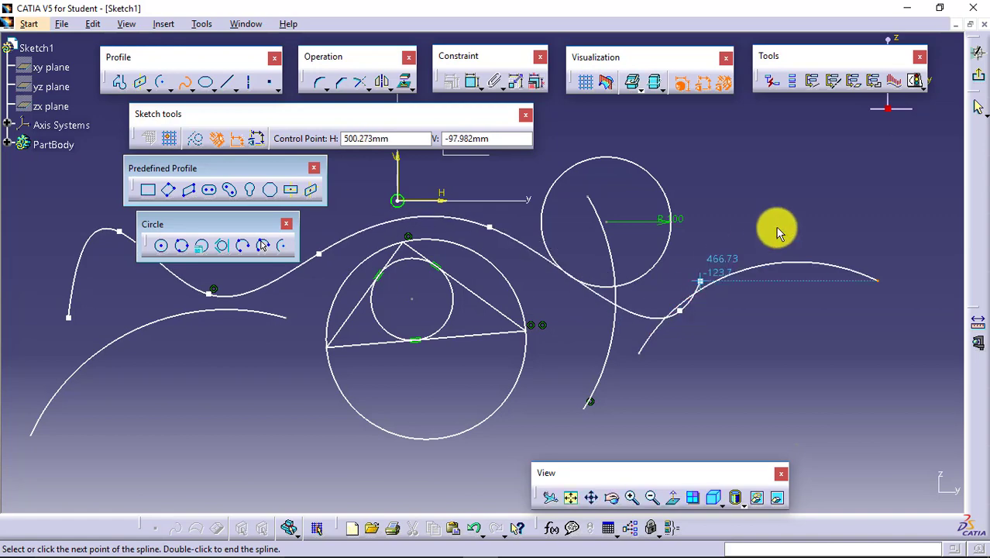
click(797, 211)
double_click(880, 254)
click(901, 401)
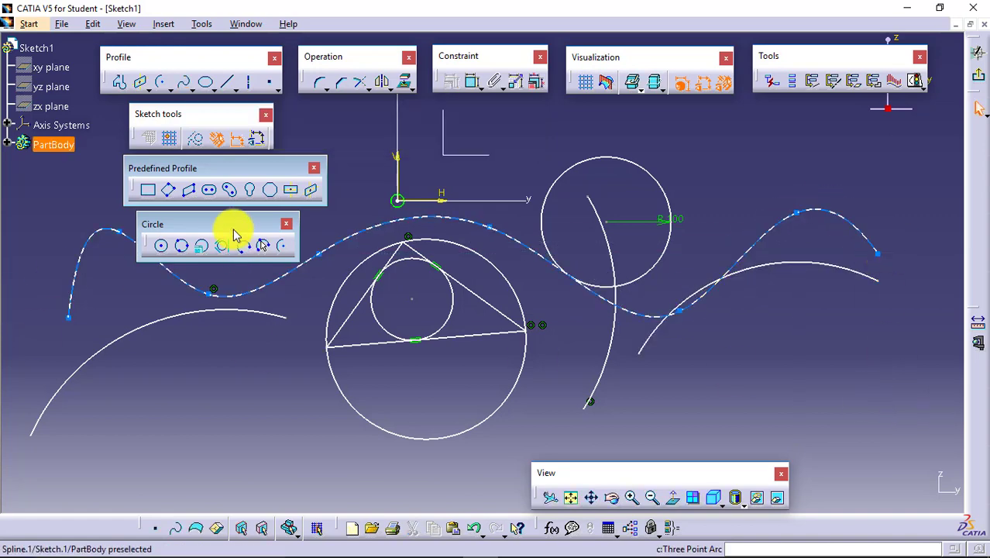
click(286, 223)
click(314, 168)
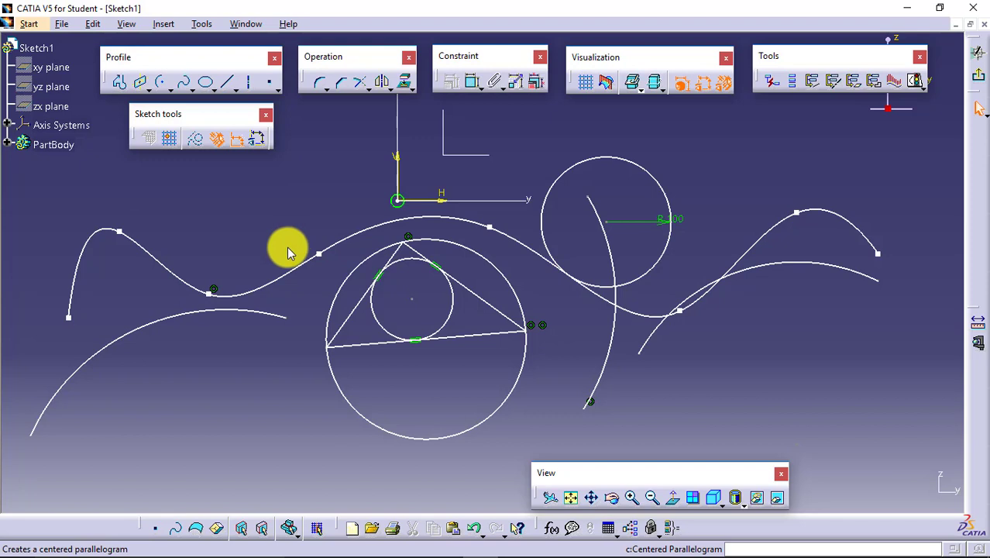
Connect the spline's left endpoint to the lower-left arc's right end with a Connect curve.
click(193, 88)
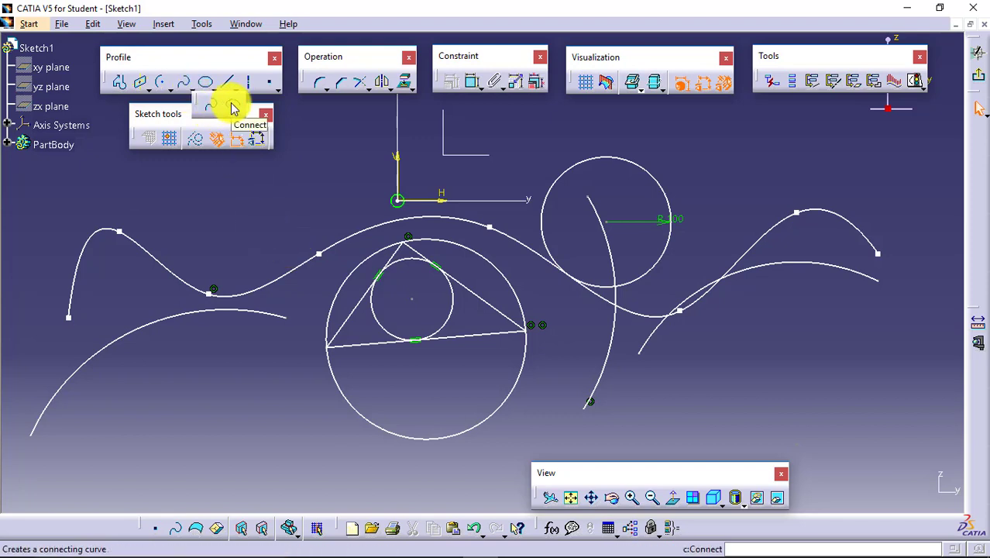
click(232, 107)
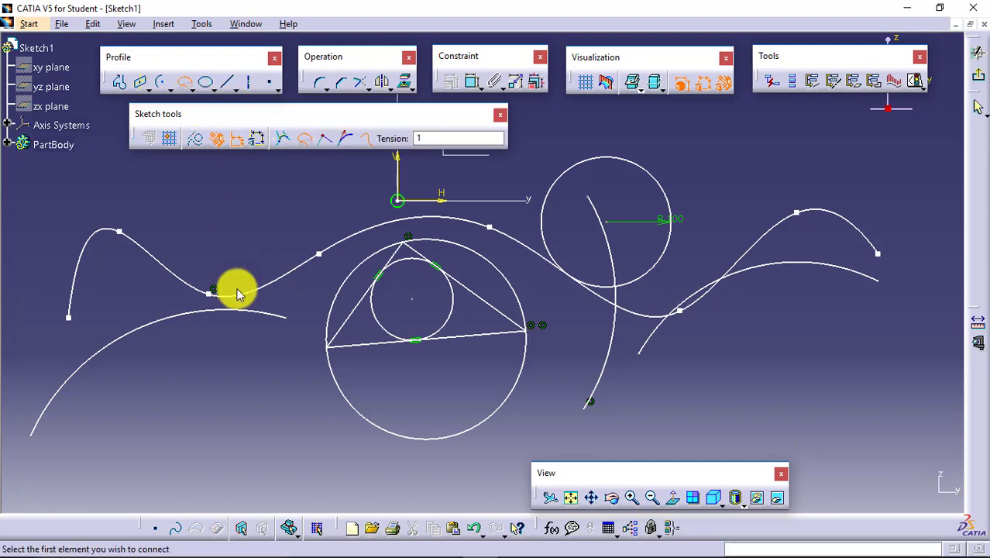
click(66, 317)
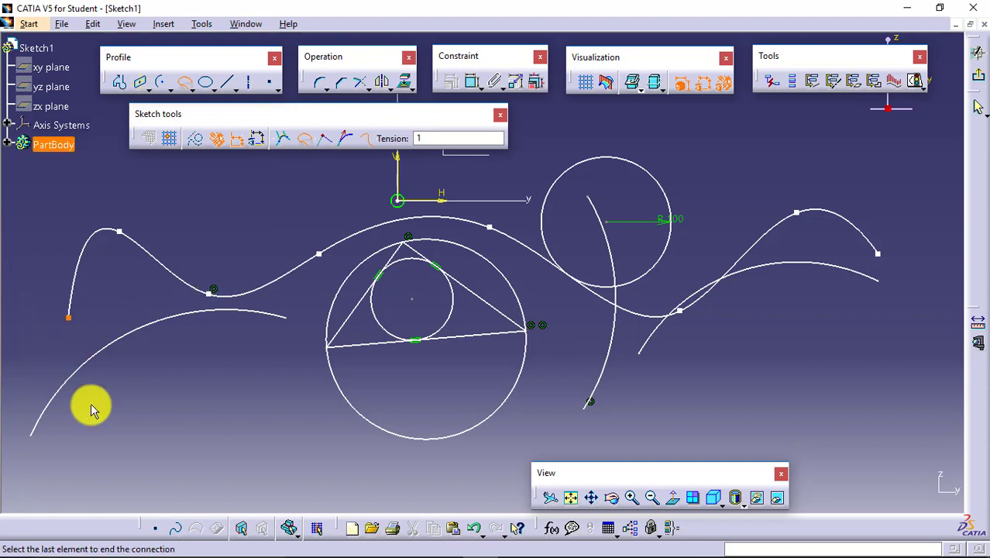
click(291, 323)
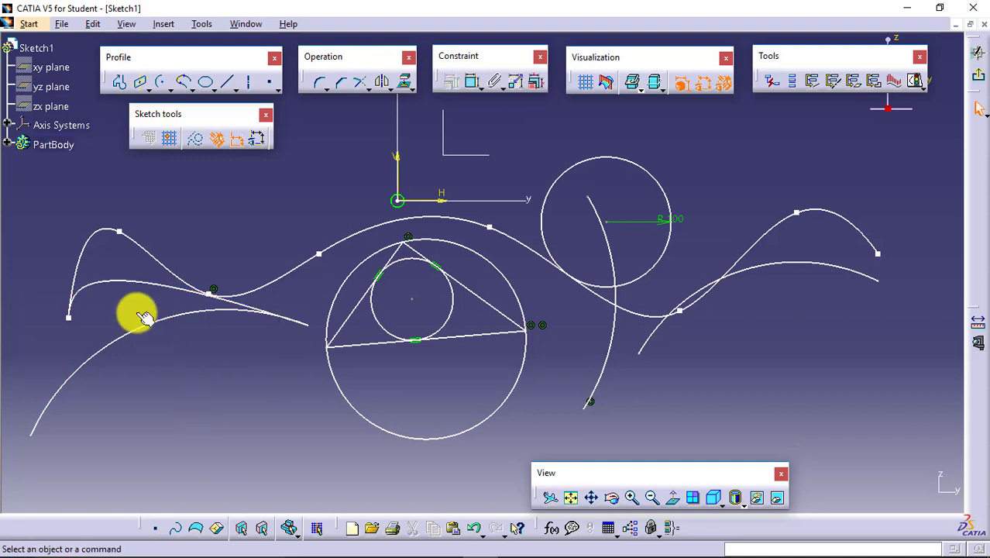
click(184, 87)
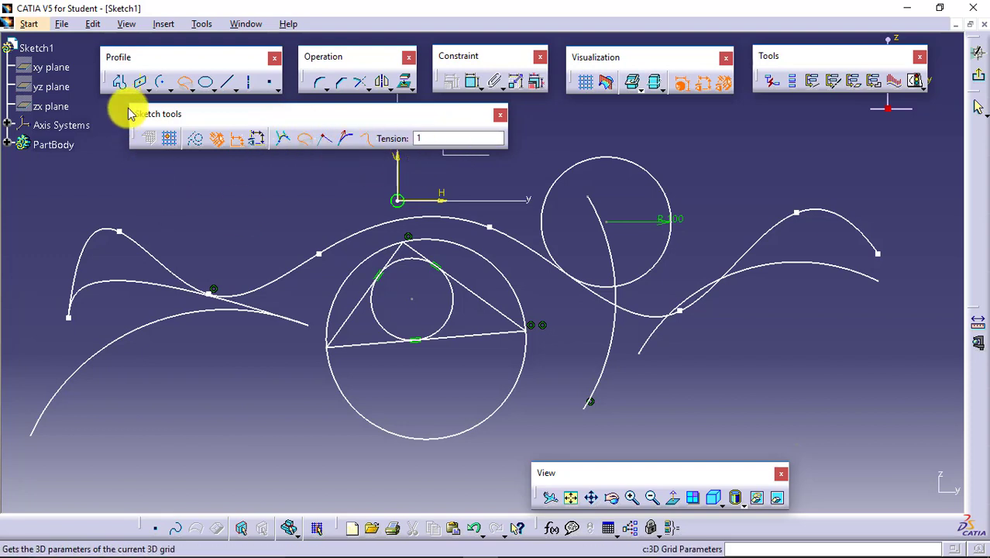
click(188, 82)
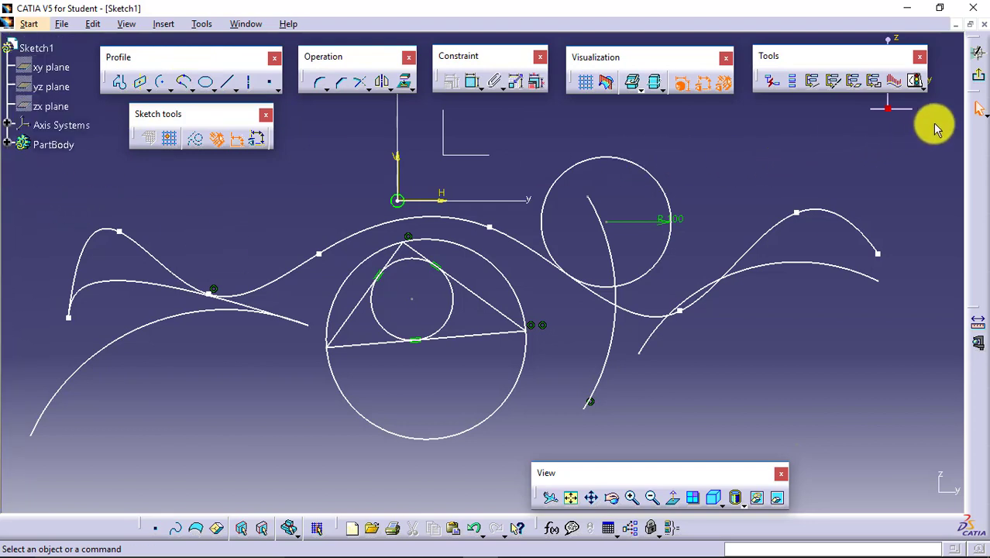
Box-select all curves, circles, arcs and the triangle, then delete them.
mouse_move(932, 124)
mouse_down()
mouse_move(768, 335)
mouse_move(214, 434)
mouse_move(44, 485)
mouse_move(5, 483)
mouse_up()
key(Delete)
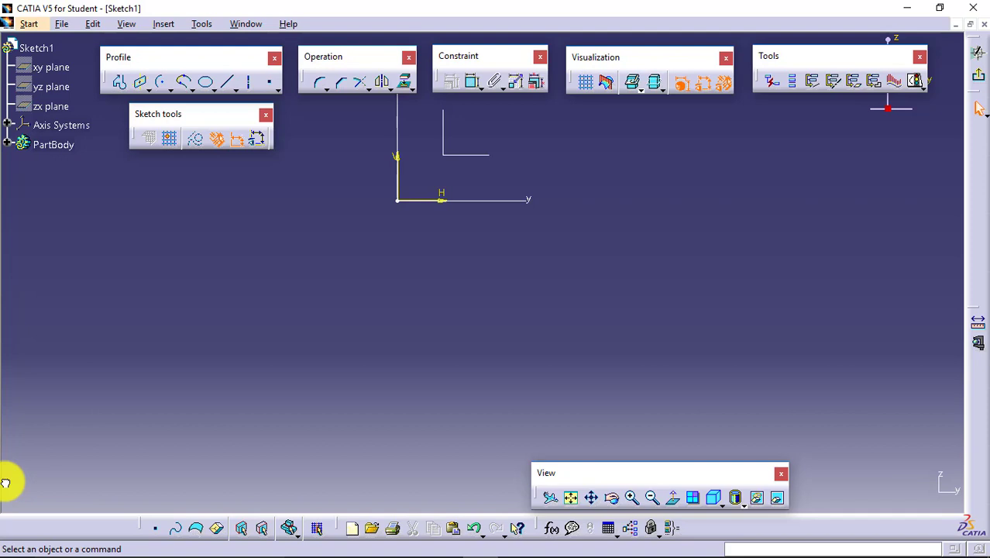
Draw a tilted ellipse centred below-left of the origin, setting its major and minor axes.
click(212, 87)
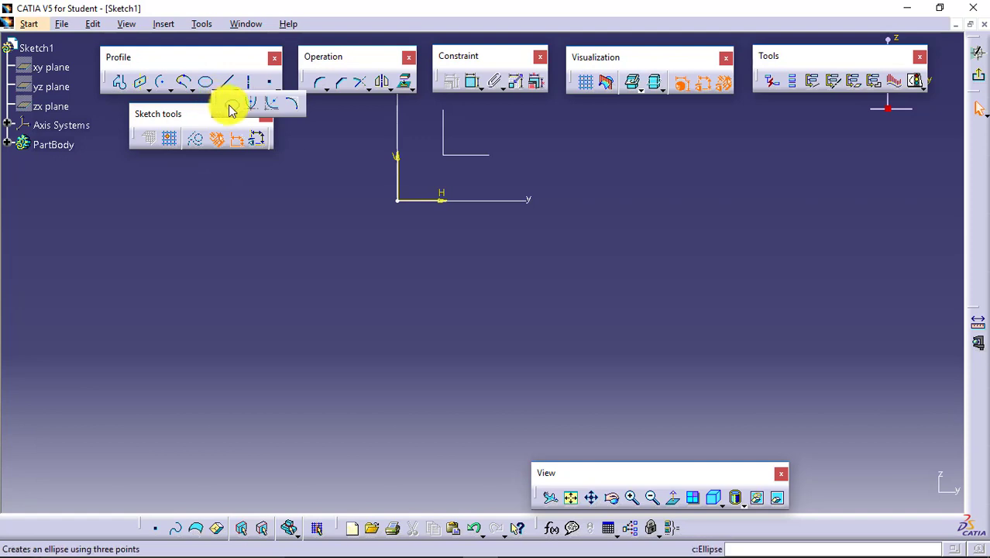
click(229, 104)
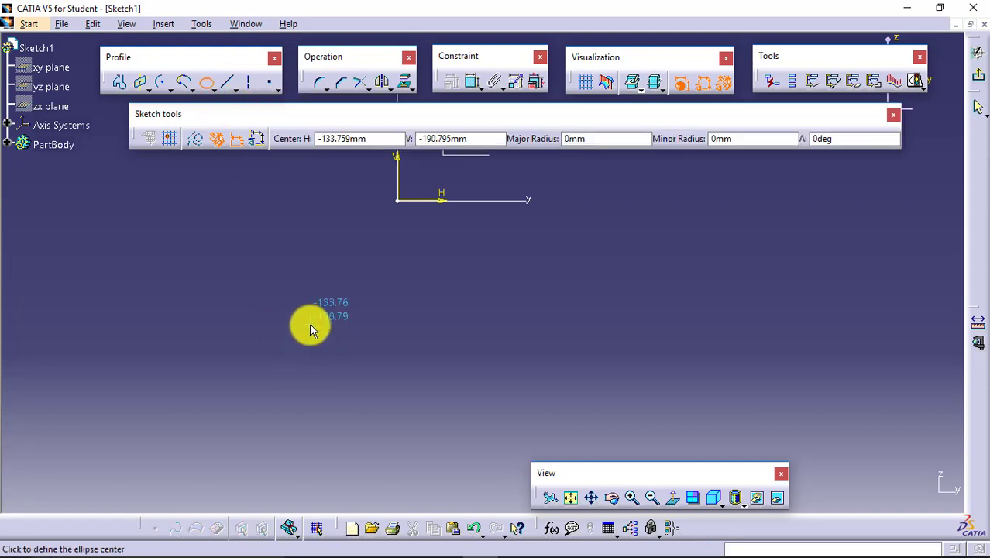
click(311, 329)
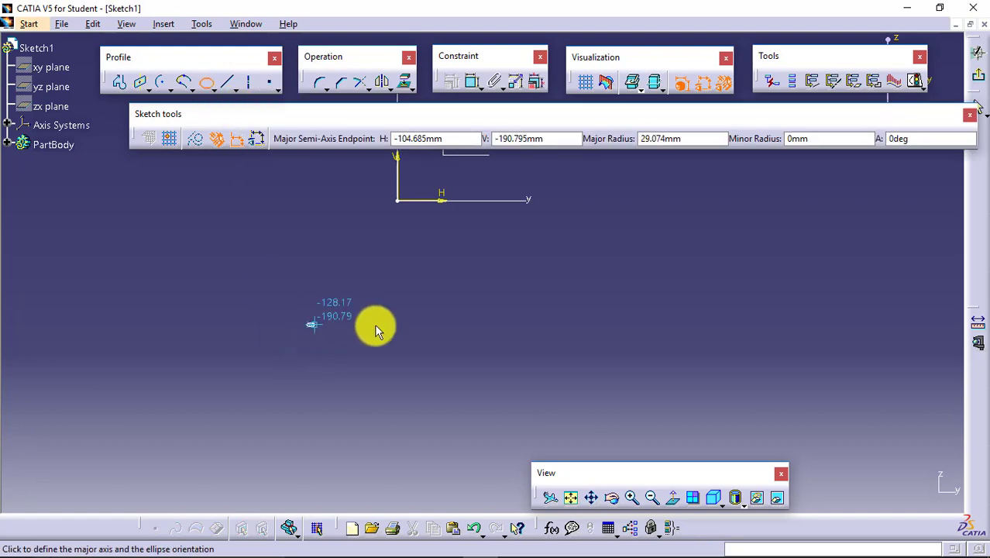
click(426, 374)
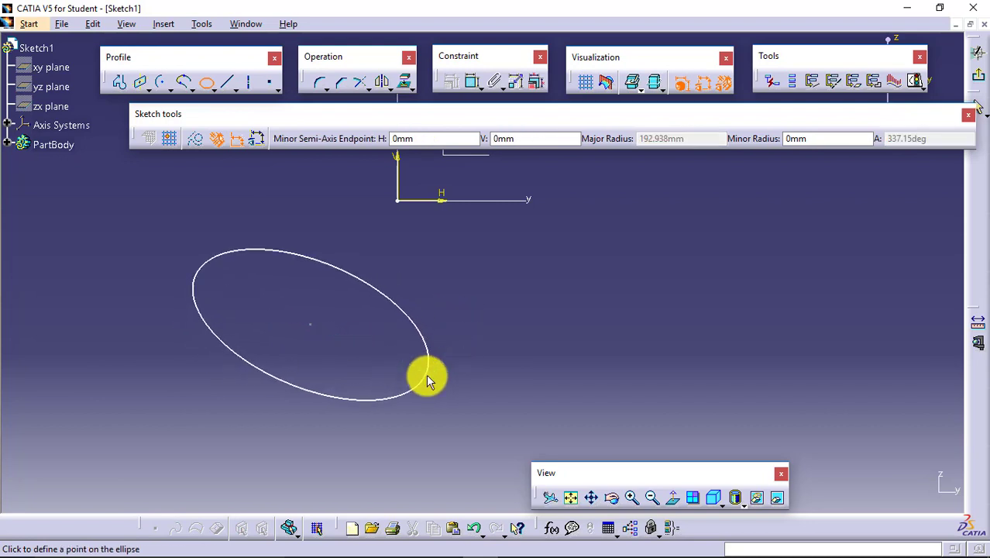
click(333, 295)
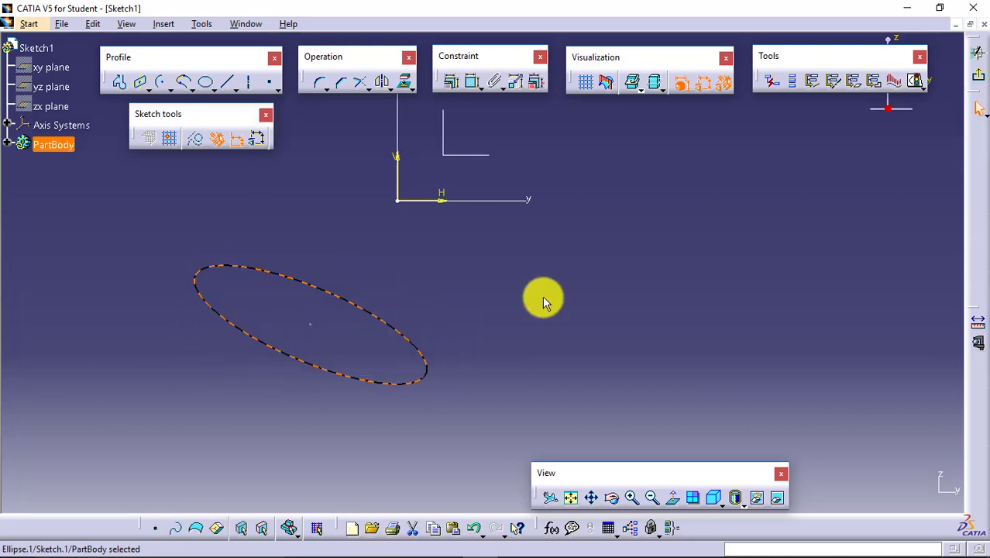
Deselect the ellipse and look over the available line and point tool options.
click(545, 298)
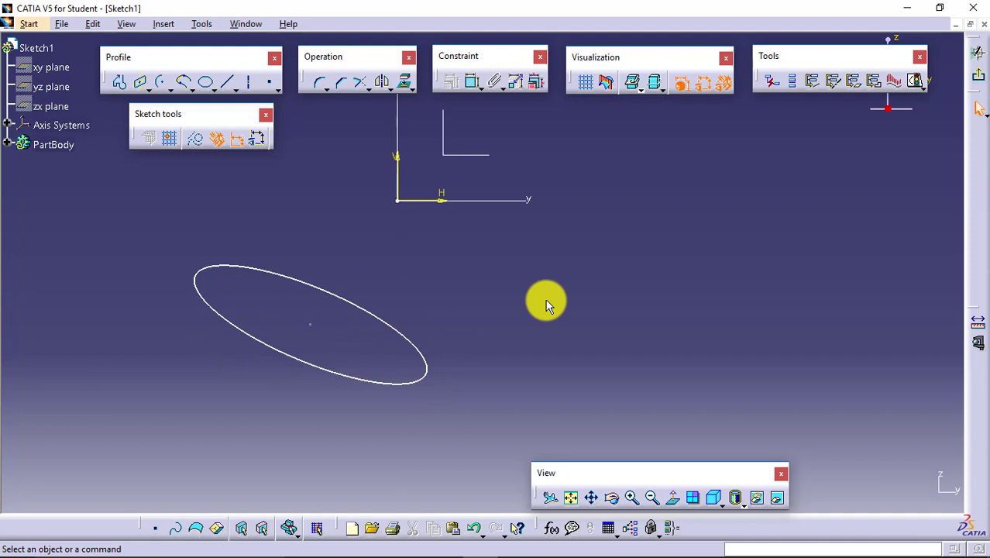
click(236, 91)
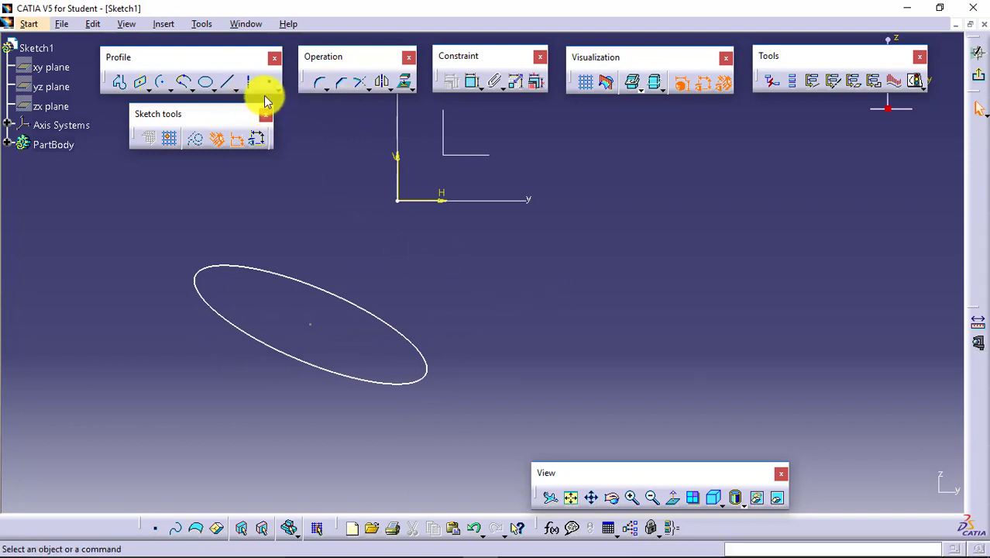
click(272, 91)
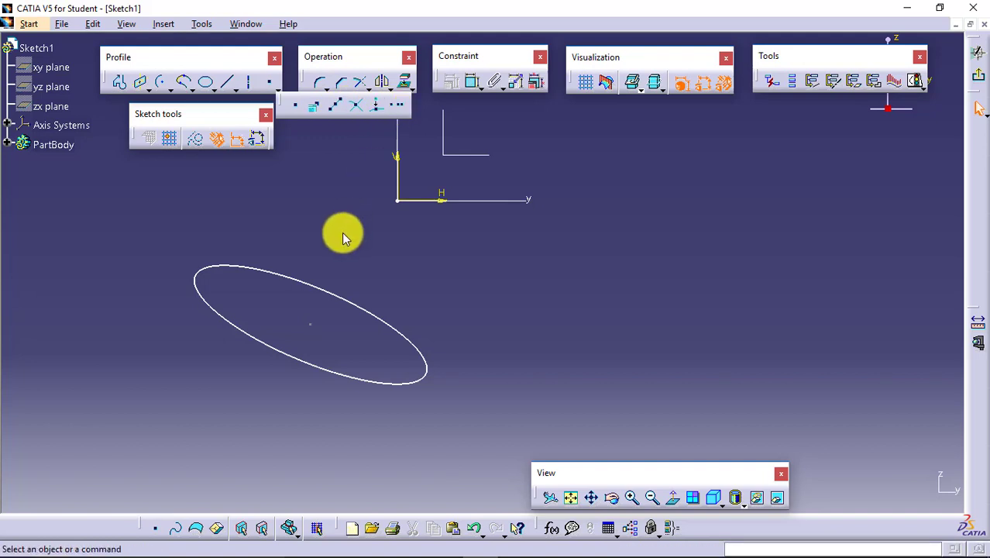